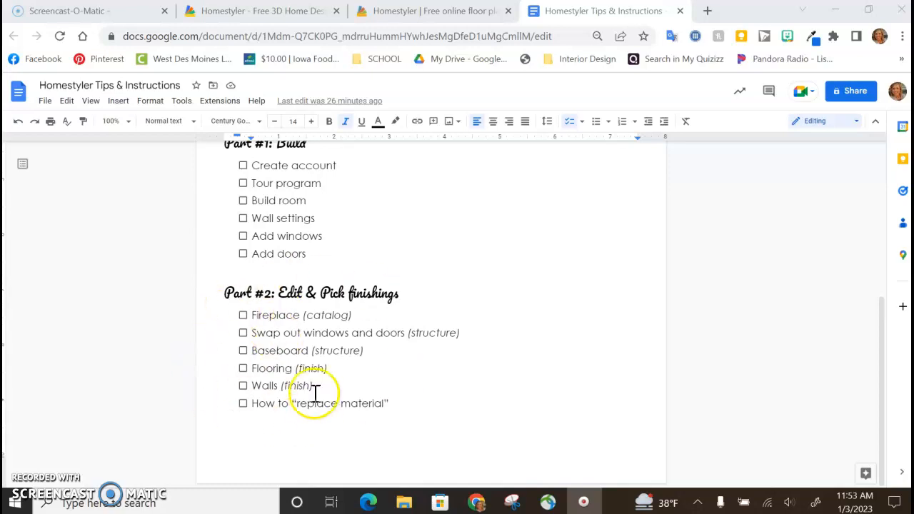
# Step: Look over the Homestyler home page and its Learn options, and switch to the open floor plan project
pyautogui.click(283, 13)
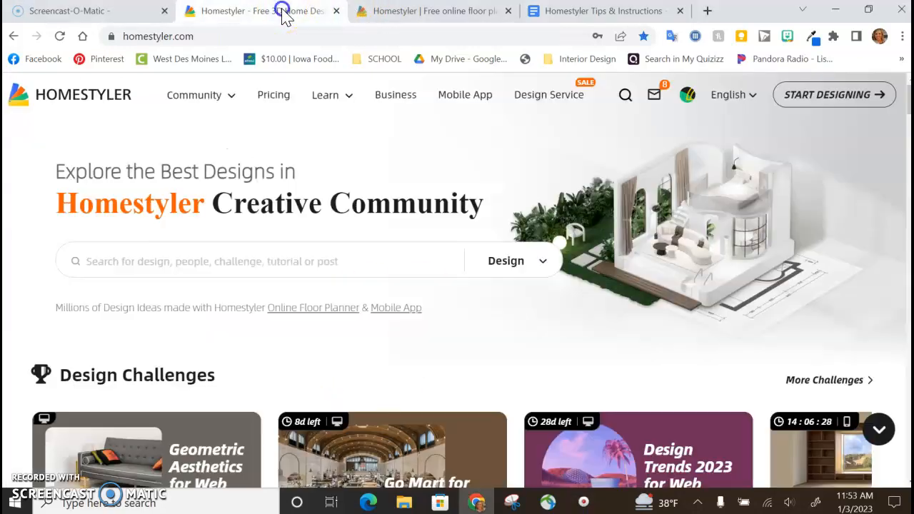
pyautogui.moveTo(326, 86)
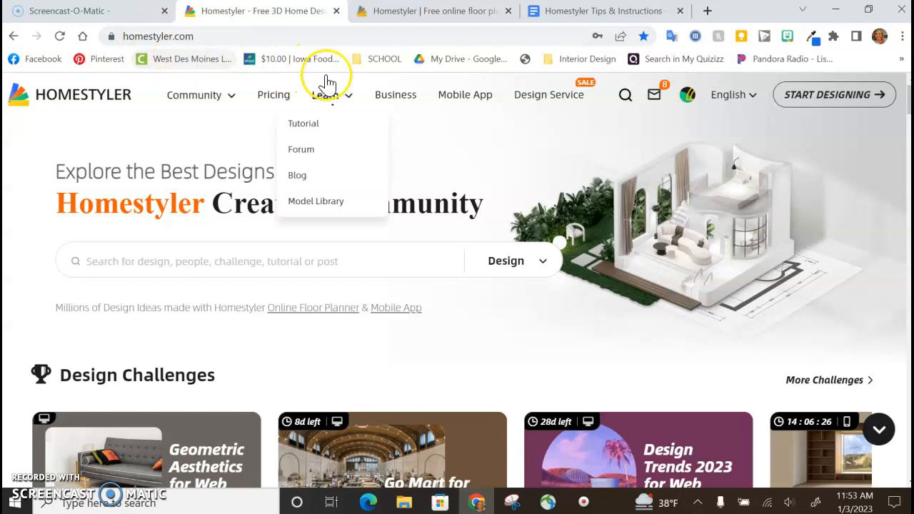
pyautogui.moveTo(686, 99)
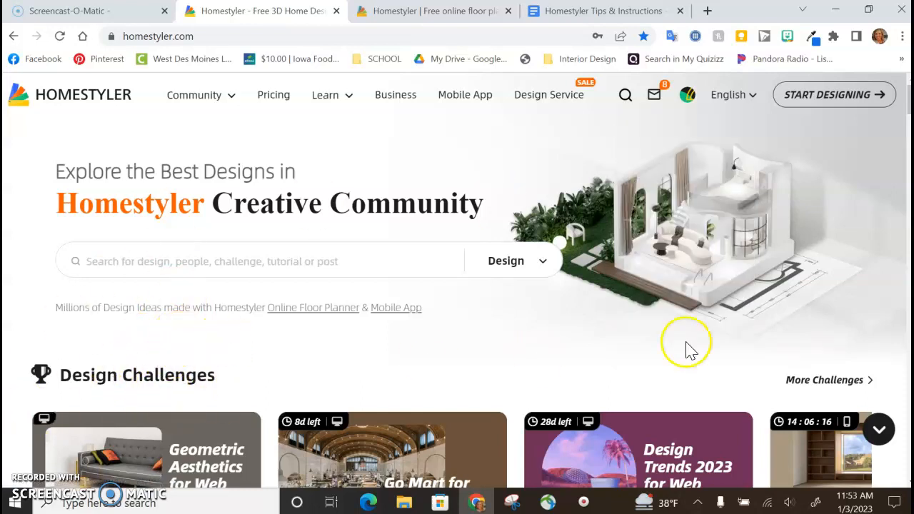
pyautogui.click(425, 20)
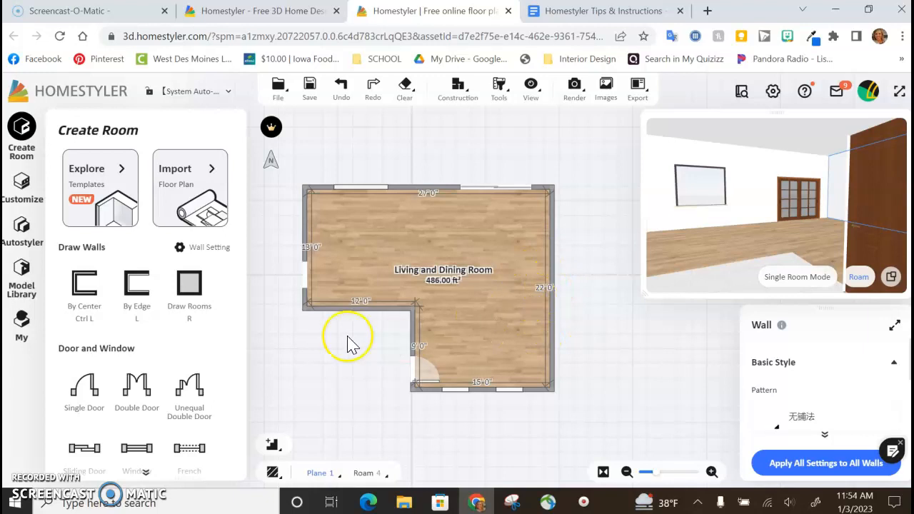
# Step: Switch to the Homestyler Tips & Instructions document and highlight "(catalog)" beside Fireplace in the Part #2 checklist
pyautogui.click(613, 15)
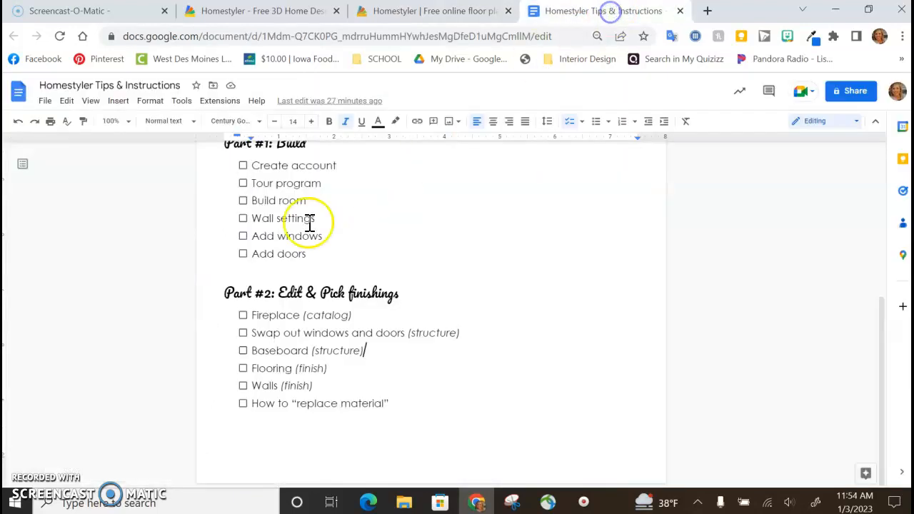
pyautogui.click(348, 317)
pyautogui.moveTo(348, 316); pyautogui.dragTo(301, 318)
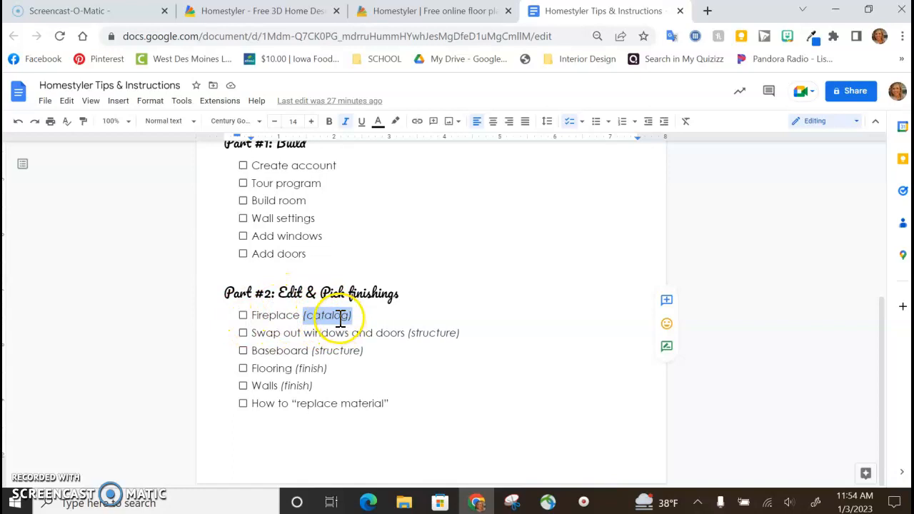
# Step: Return to the floor plan project and look through the Structure, Finish and Catalog sections of the Model Library
pyautogui.click(426, 13)
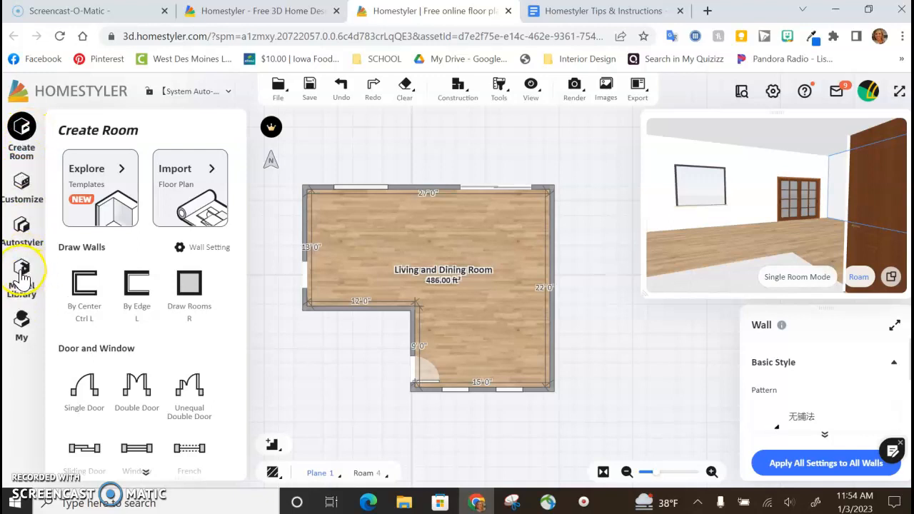
pyautogui.click(21, 271)
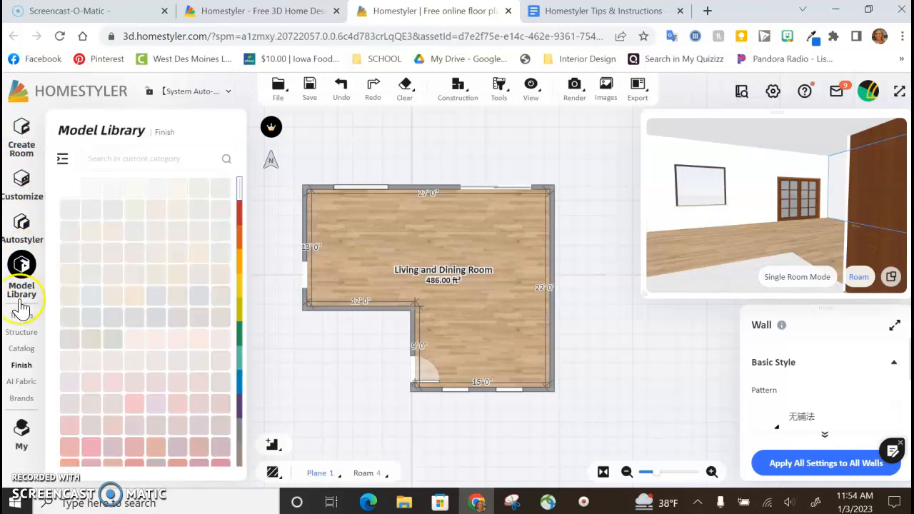
pyautogui.click(22, 349)
pyautogui.moveTo(20, 386)
pyautogui.moveTo(22, 360)
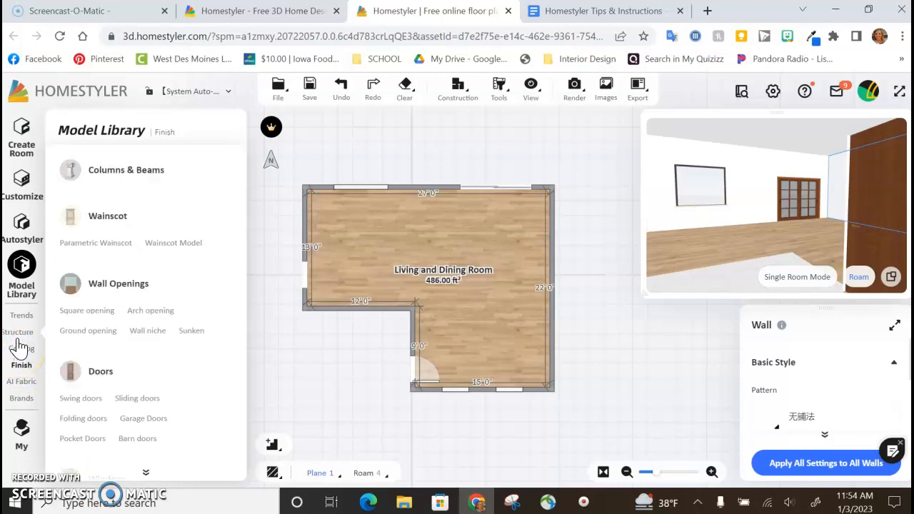
pyautogui.click(25, 373)
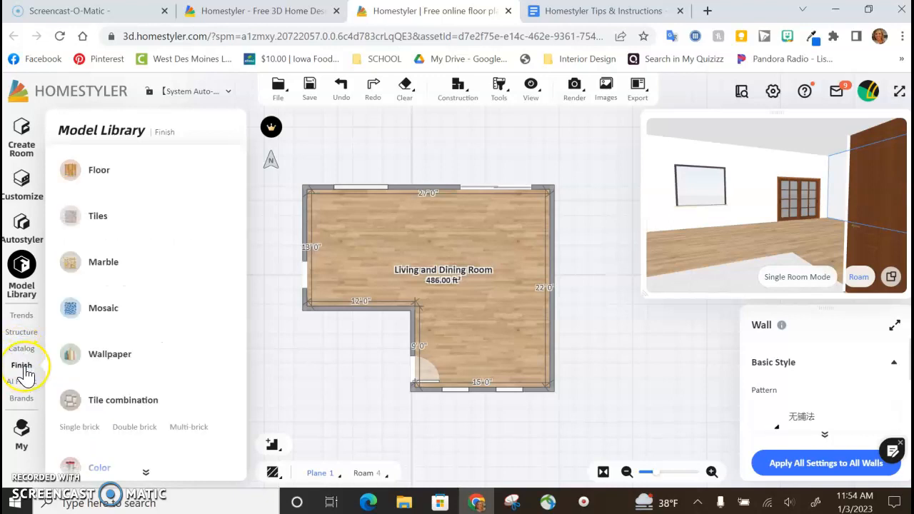
pyautogui.click(23, 356)
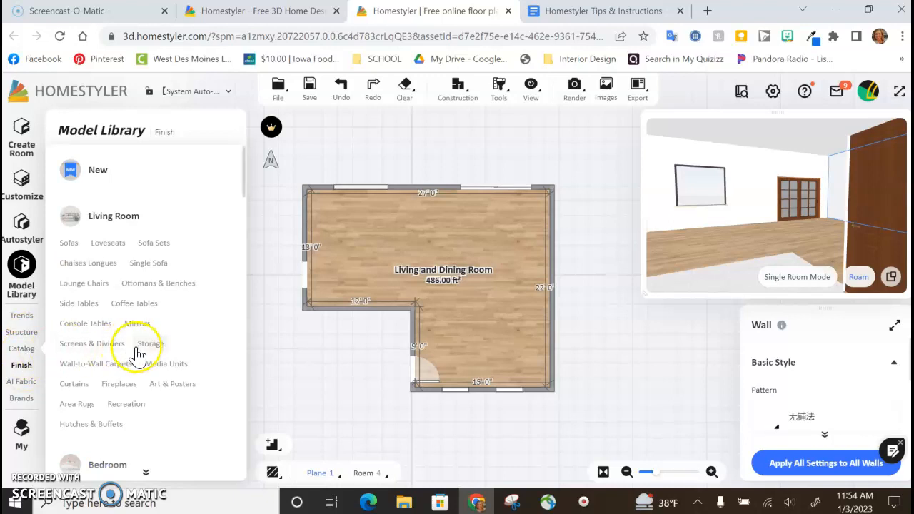
# Step: Examine the Catalog's furniture and decor categories, from Living Room through Office, Electronics and Lighting to Dining Space
pyautogui.scroll(-9, 142, 322)
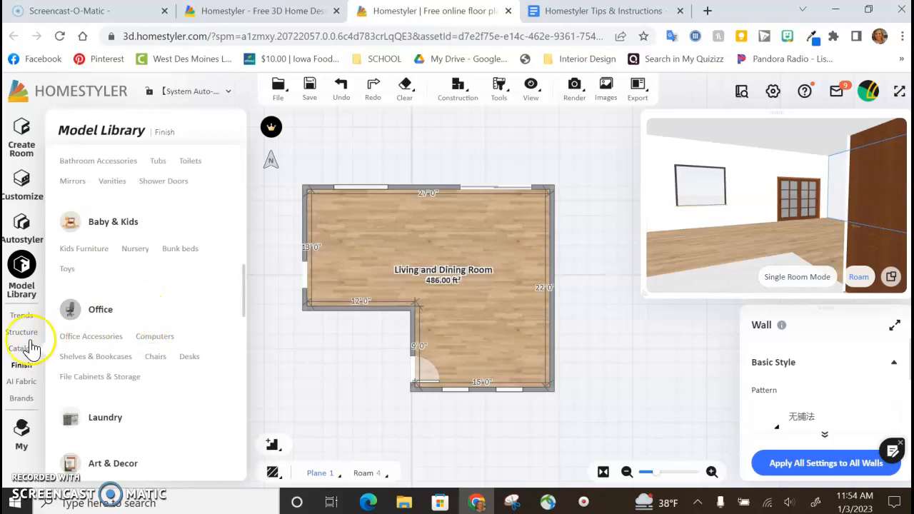
pyautogui.click(14, 350)
pyautogui.scroll(3, 104, 350)
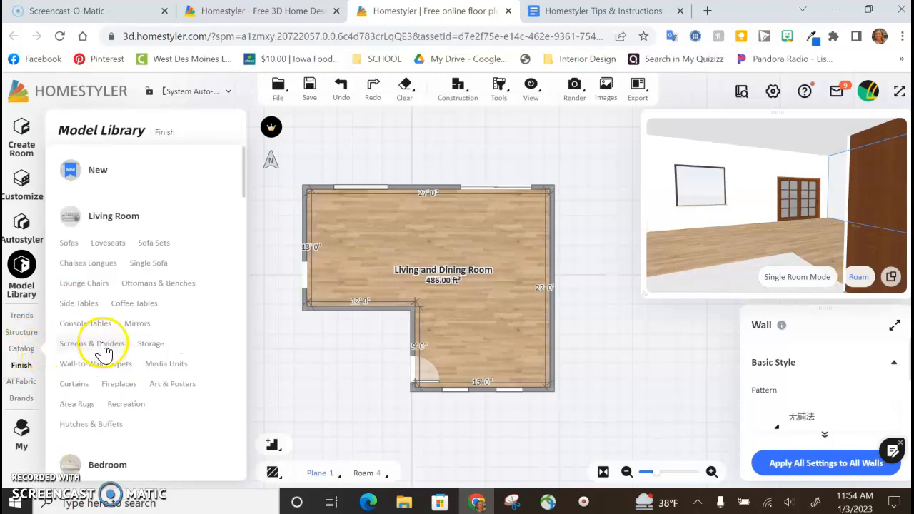
pyautogui.scroll(-10, 103, 350)
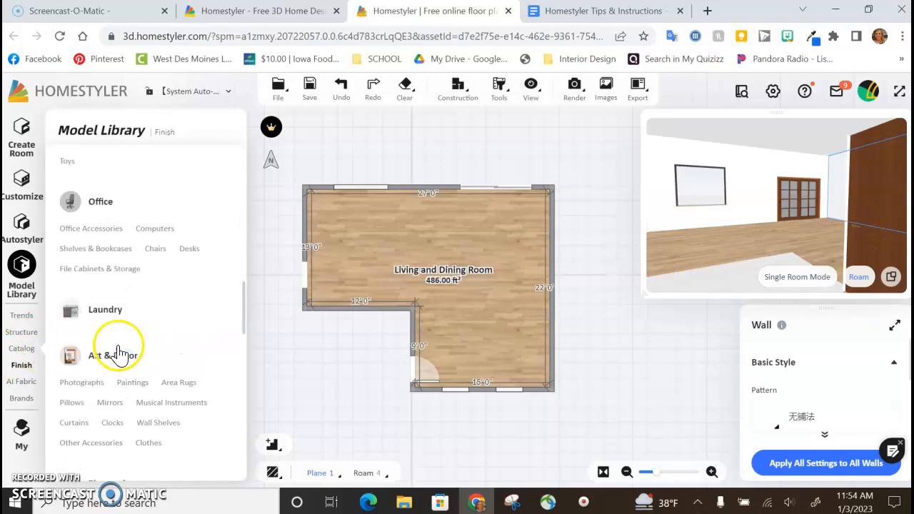
pyautogui.scroll(-2, 120, 350)
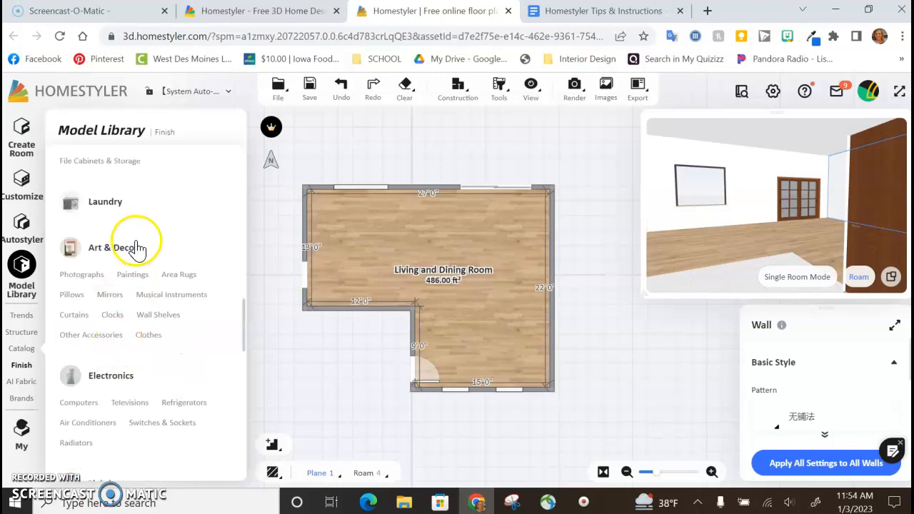
pyautogui.scroll(-4, 125, 267)
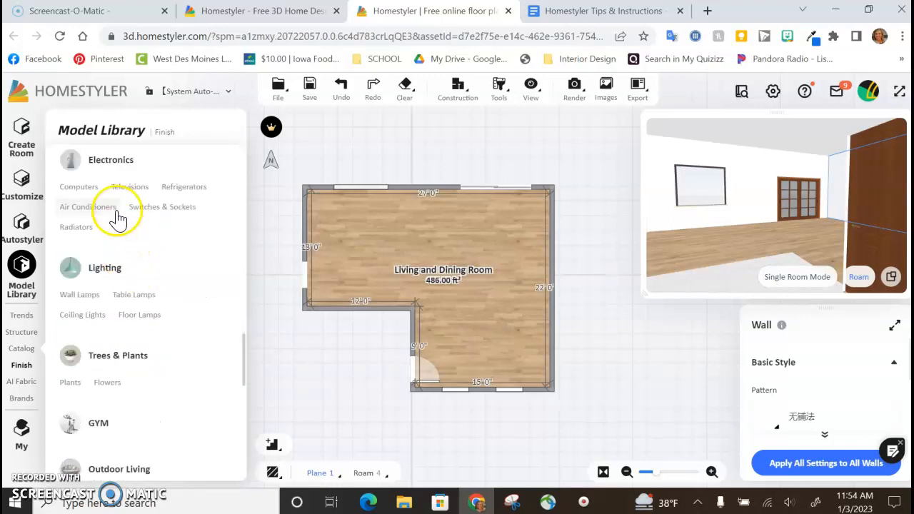
pyautogui.scroll(-4, 118, 389)
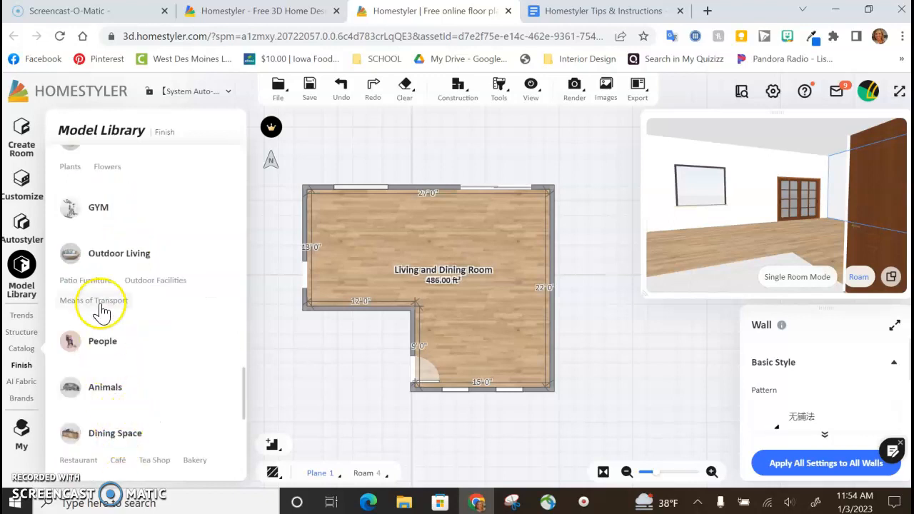
pyautogui.scroll(8, 120, 336)
pyautogui.scroll(10, 120, 335)
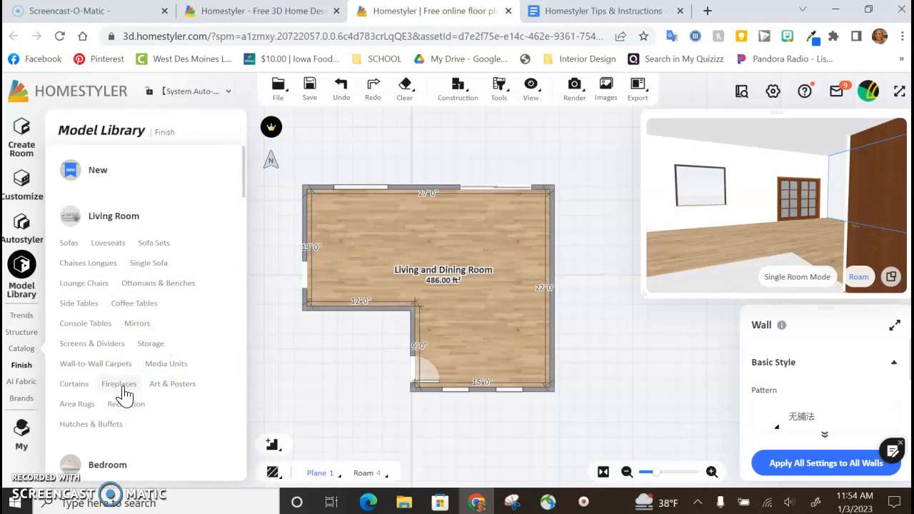
# Step: Open the Living Room Fireplaces category in the Catalog and browse its models
pyautogui.click(119, 384)
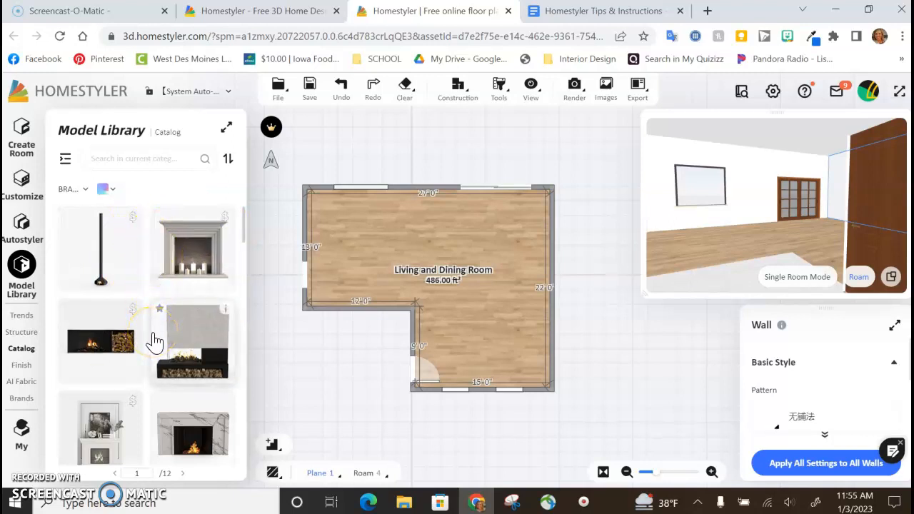
pyautogui.scroll(-2, 155, 342)
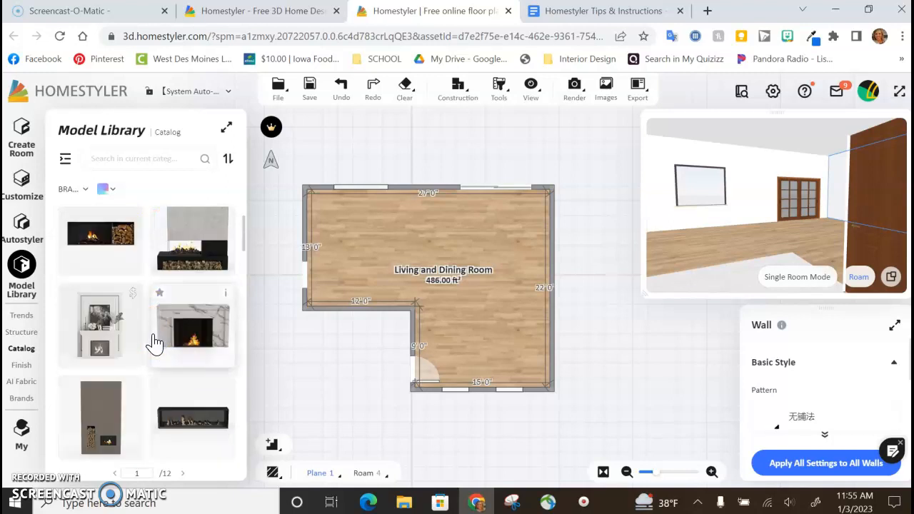
pyautogui.scroll(-2, 163, 349)
pyautogui.scroll(-4, 165, 352)
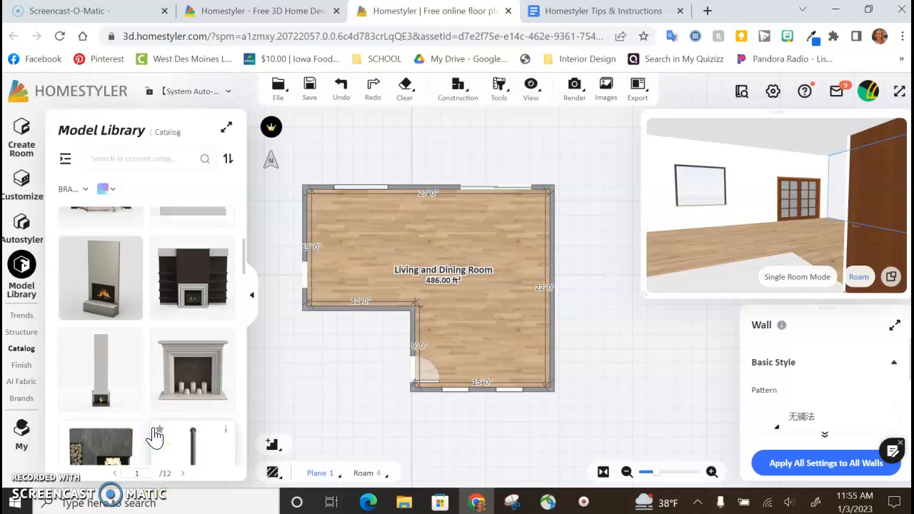
pyautogui.click(93, 280)
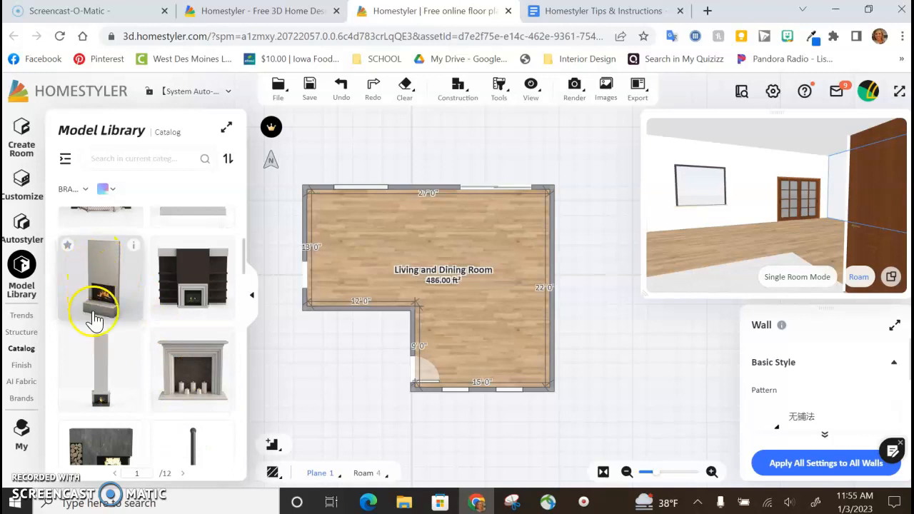
pyautogui.click(191, 383)
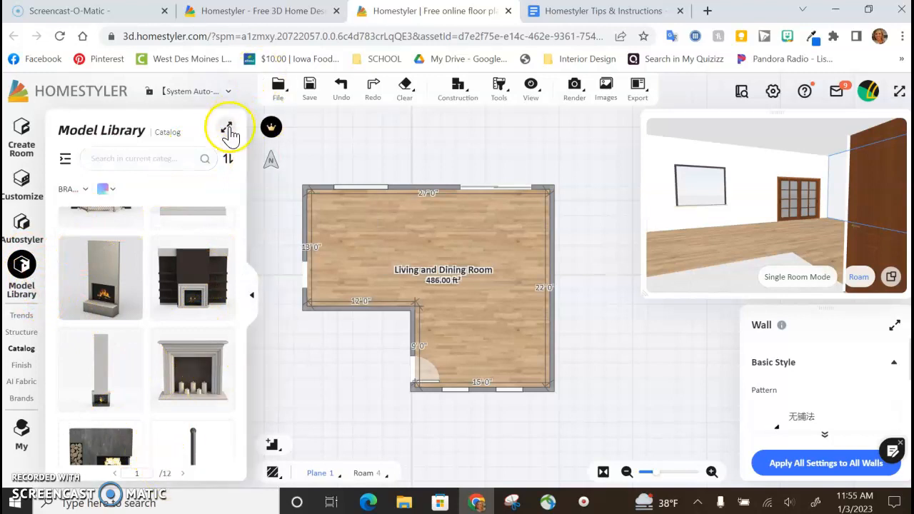
# Step: Enlarge the Model Library to browse more fireplaces, and return it to its compact size
pyautogui.click(228, 129)
pyautogui.scroll(-5, 422, 350)
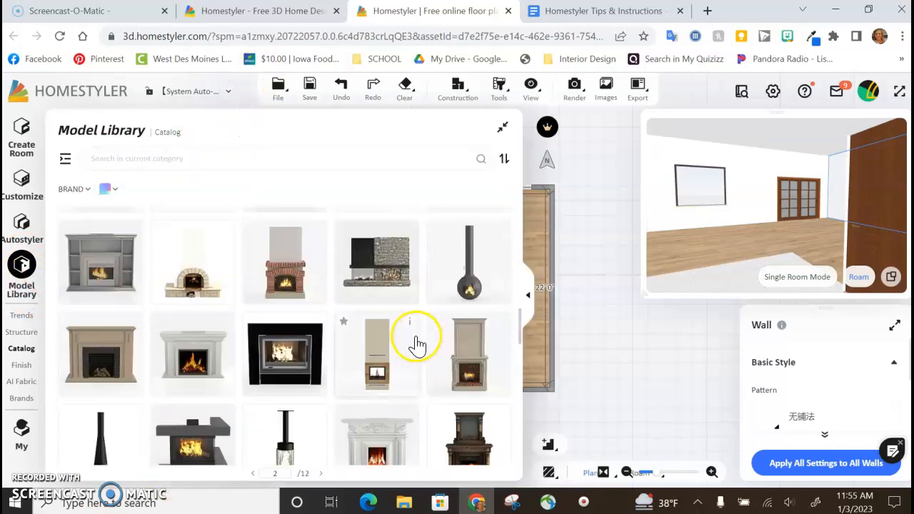
pyautogui.scroll(5, 395, 337)
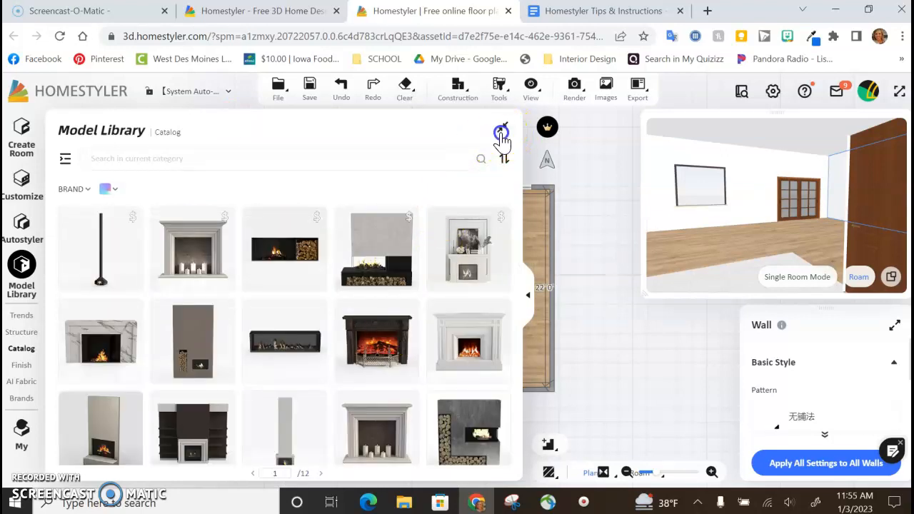
pyautogui.click(502, 127)
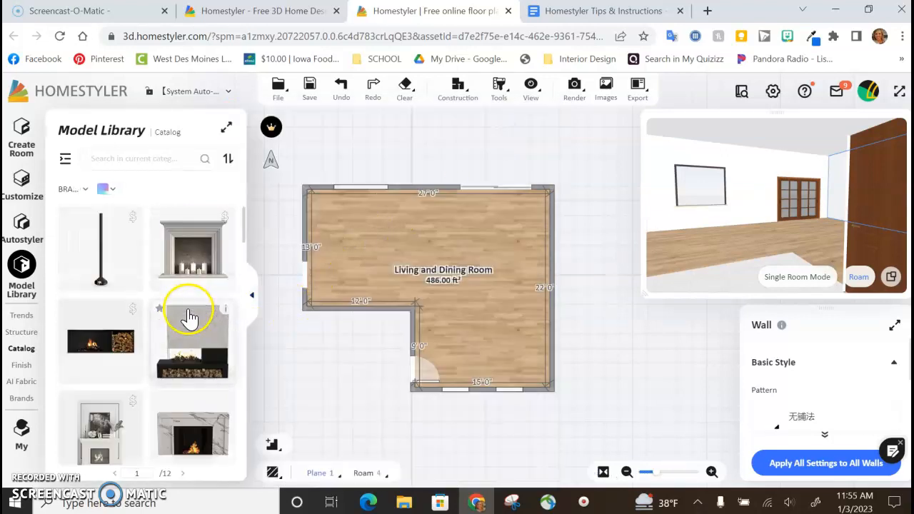
# Step: Place the grey mantel fireplace with candles against the 22'0" wall and face it in the 3D preview
pyautogui.scroll(-3, 189, 318)
pyautogui.scroll(2, 188, 316)
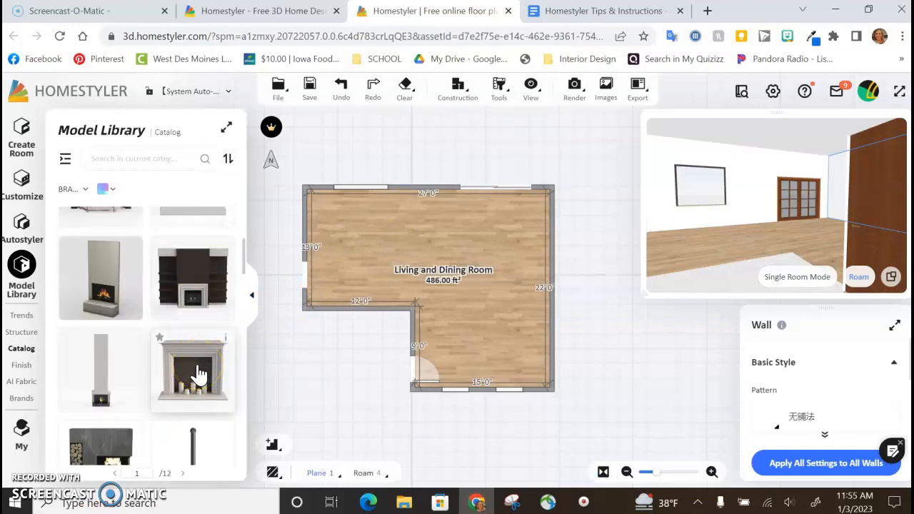
pyautogui.moveTo(194, 372); pyautogui.dragTo(545, 285)
pyautogui.moveTo(673, 220); pyautogui.dragTo(685, 250)
pyautogui.scroll(8, 685, 242)
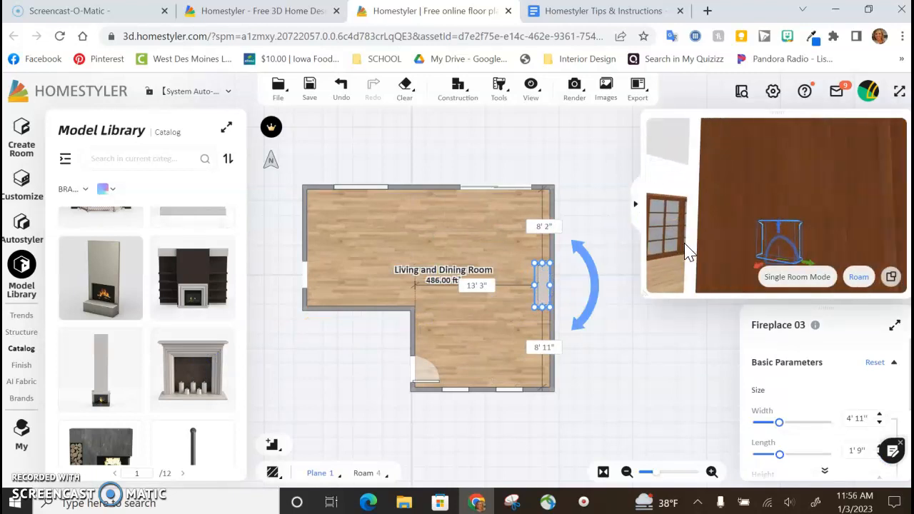
pyautogui.moveTo(749, 229); pyautogui.dragTo(748, 213)
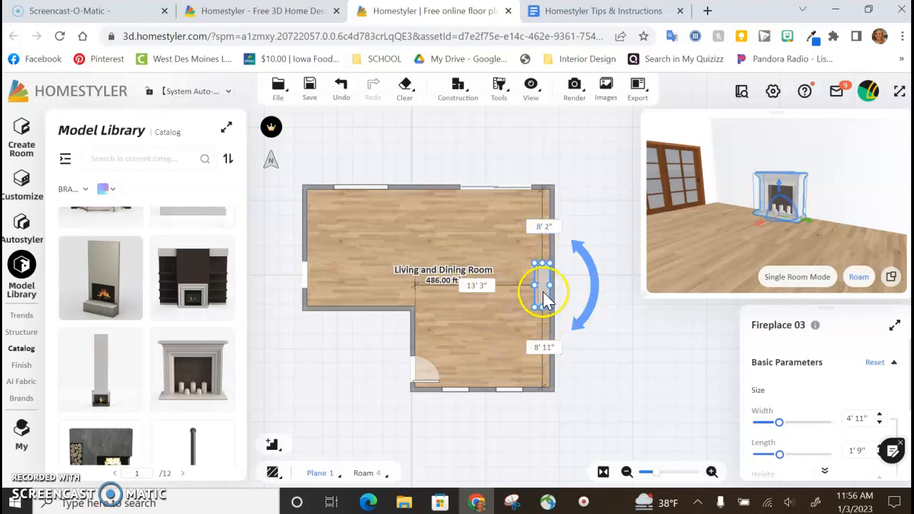
# Step: Shift the mantel fireplace along its wall to about 8' 7" from the 27'0" wall
pyautogui.moveTo(542, 298); pyautogui.dragTo(543, 295)
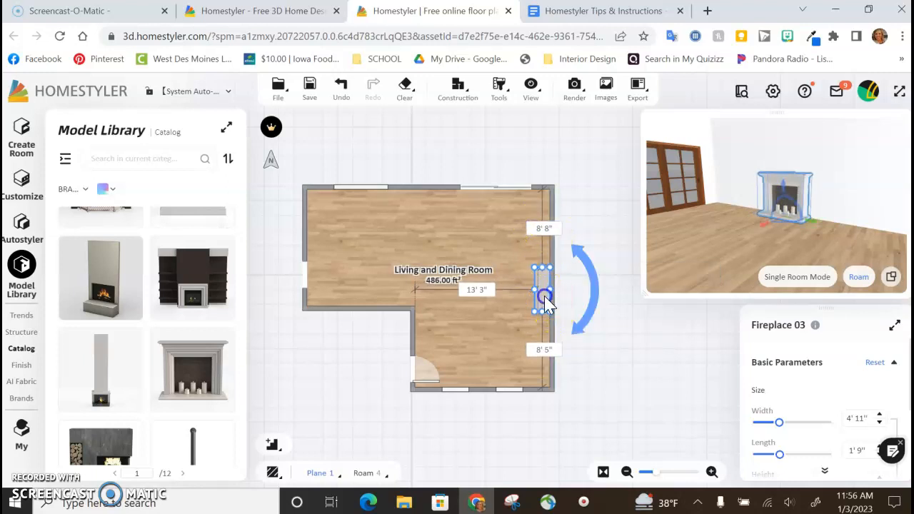
pyautogui.moveTo(545, 303); pyautogui.dragTo(547, 294)
pyautogui.click(546, 299)
pyautogui.click(580, 330)
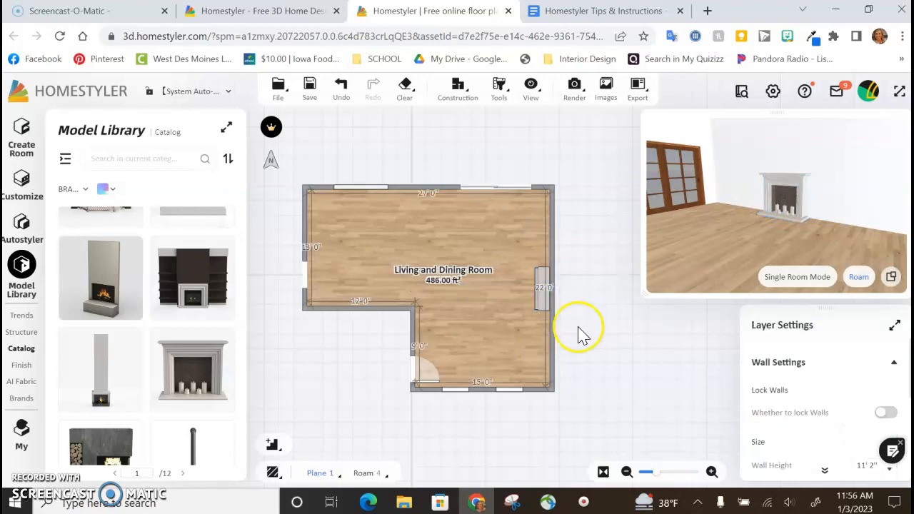
pyautogui.click(542, 299)
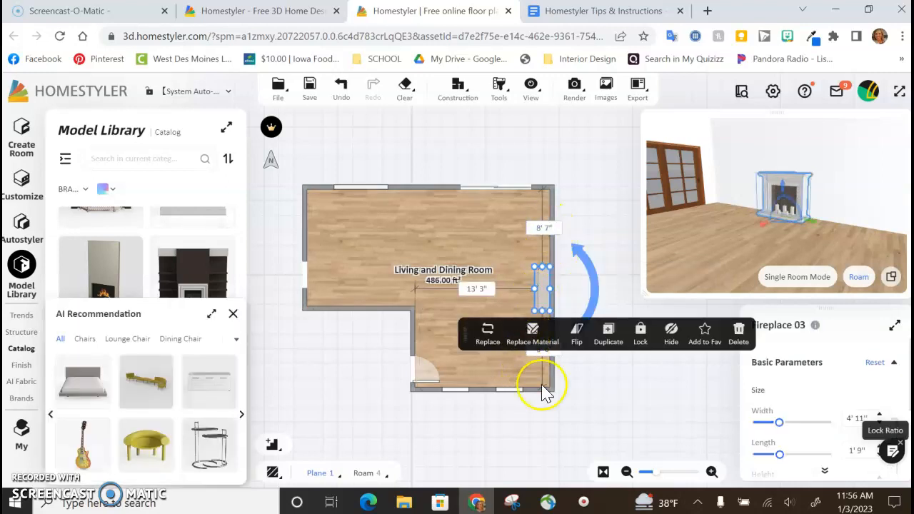
pyautogui.click(643, 417)
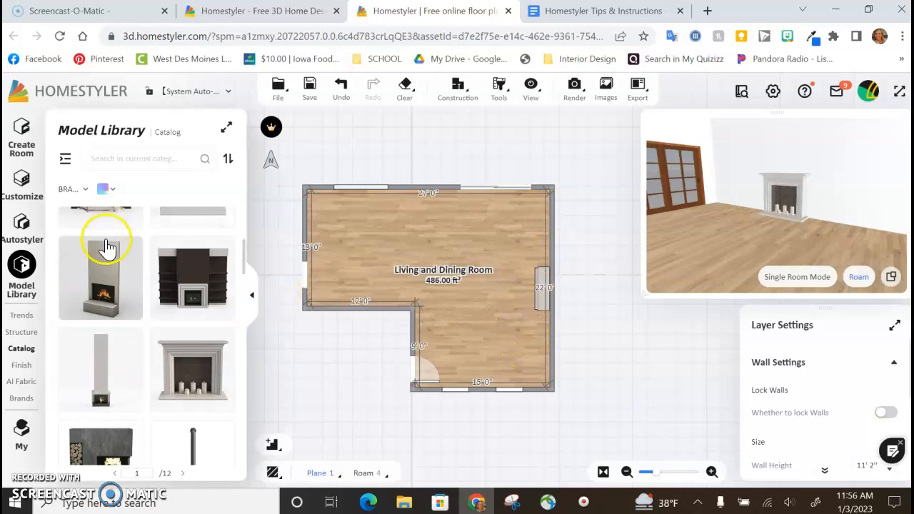
# Step: Place the tall stone fireplace on the same wall, about 3' 3" from the 27'0" wall, and bring up its height setting
pyautogui.moveTo(104, 278); pyautogui.dragTo(545, 231)
pyautogui.moveTo(714, 245)
pyautogui.mouseDown()
pyautogui.moveTo(716, 259)
pyautogui.moveTo(712, 250)
pyautogui.mouseUp()
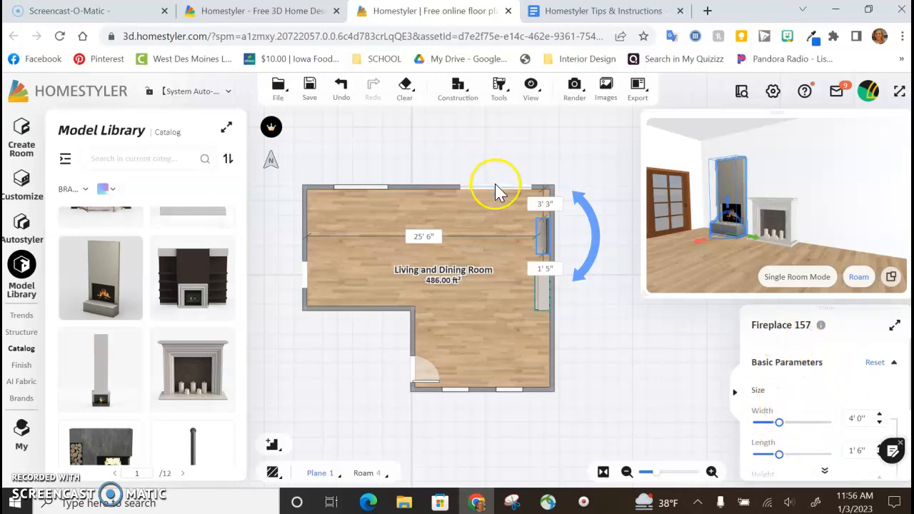
pyautogui.scroll(-2, 789, 407)
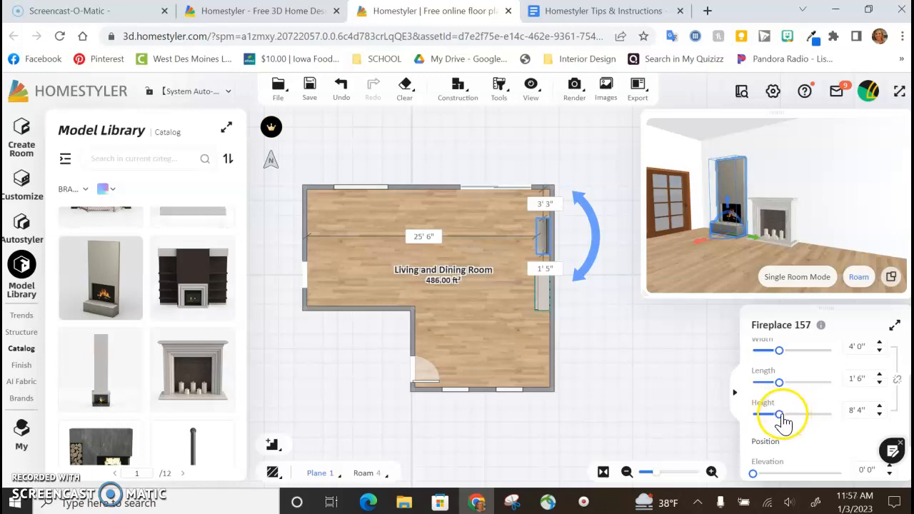
# Step: Set the tall stone fireplace's height to 11' 1" and delete that fireplace from the room
pyautogui.moveTo(783, 421); pyautogui.dragTo(791, 421)
pyautogui.click(716, 169)
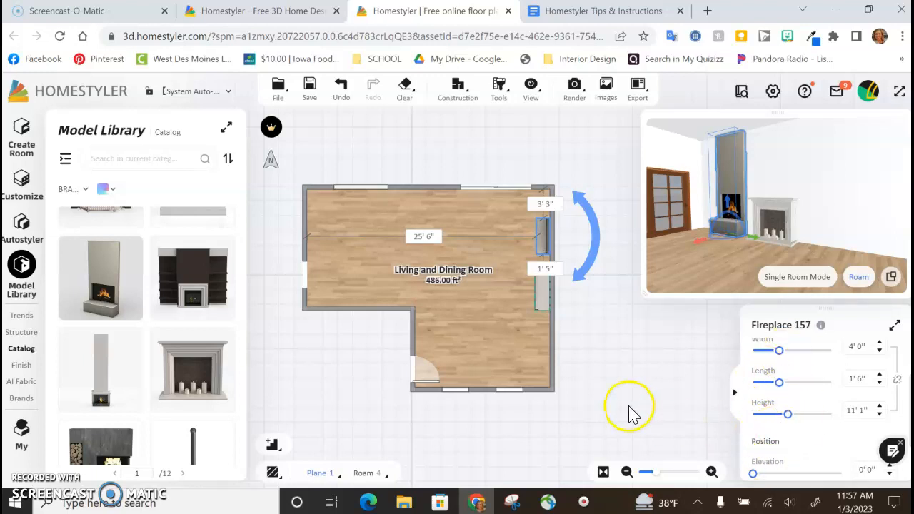
pyautogui.click(542, 230)
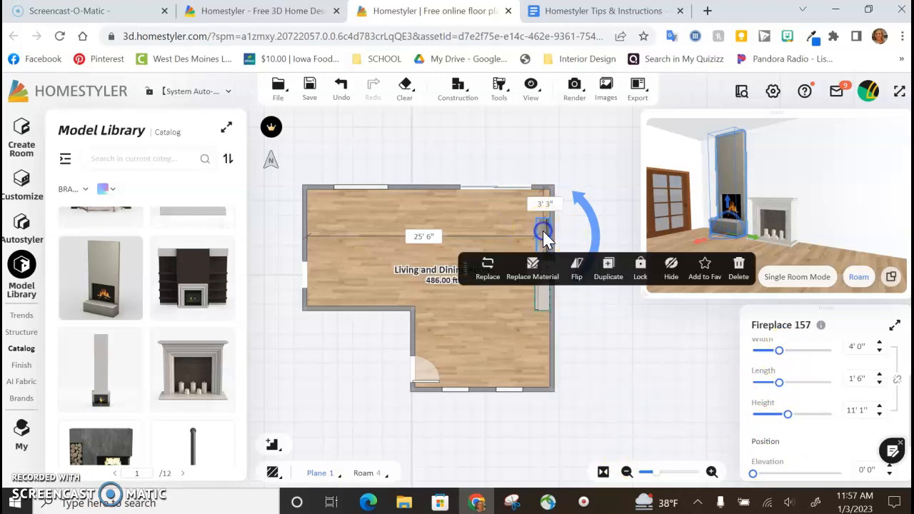
pyautogui.press('Delete')
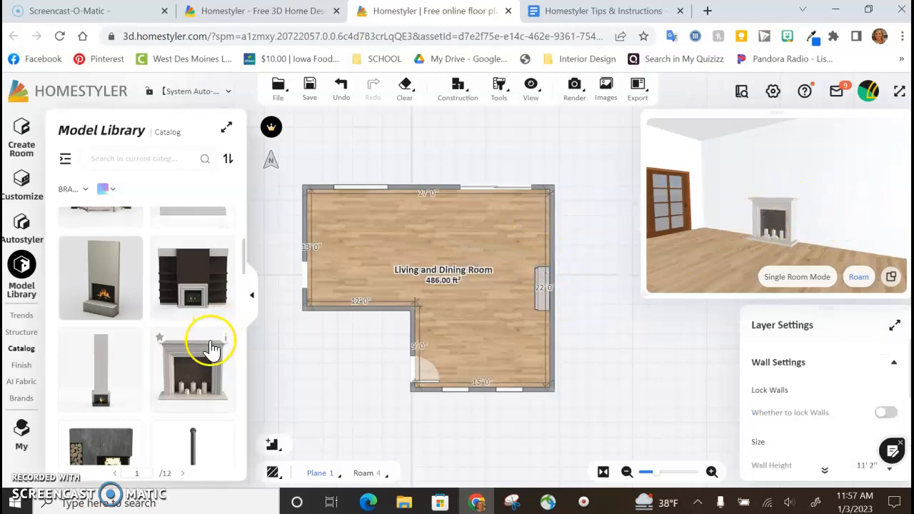
# Step: Check the Part #2 checklist in the Homestyler Tips & Instructions Google Doc and return to the Homestyler floor plan
pyautogui.click(560, 14)
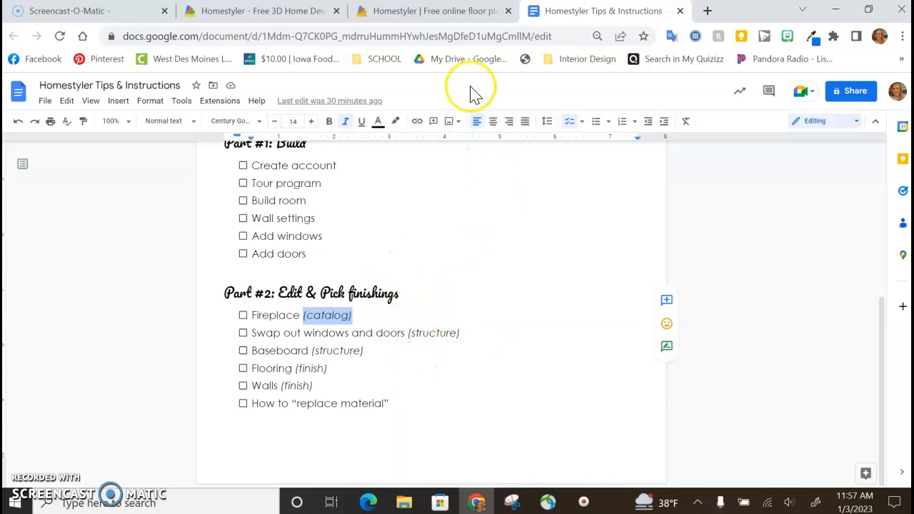
pyautogui.click(444, 12)
# Step: Make the 3D preview the main view and move the camera into the room toward the brown sliding doors
pyautogui.moveTo(682, 223); pyautogui.dragTo(777, 197)
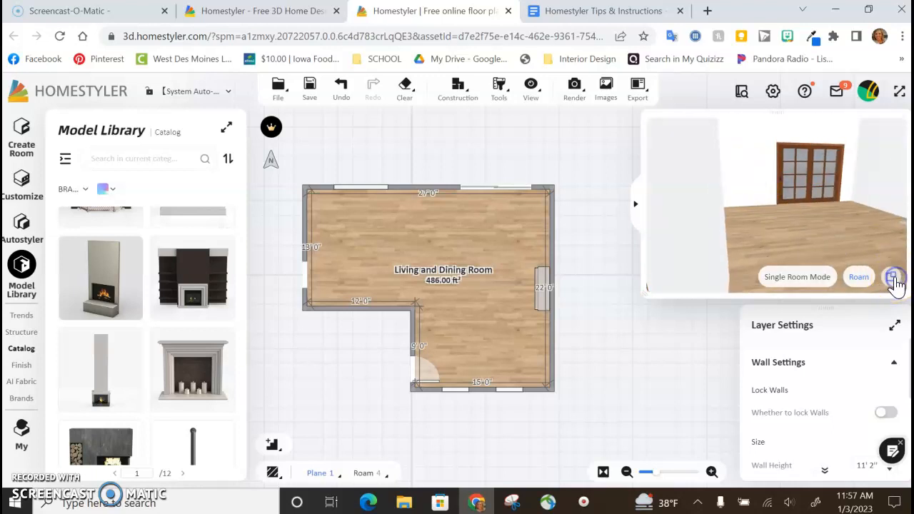
pyautogui.click(893, 277)
pyautogui.moveTo(519, 387); pyautogui.dragTo(460, 394)
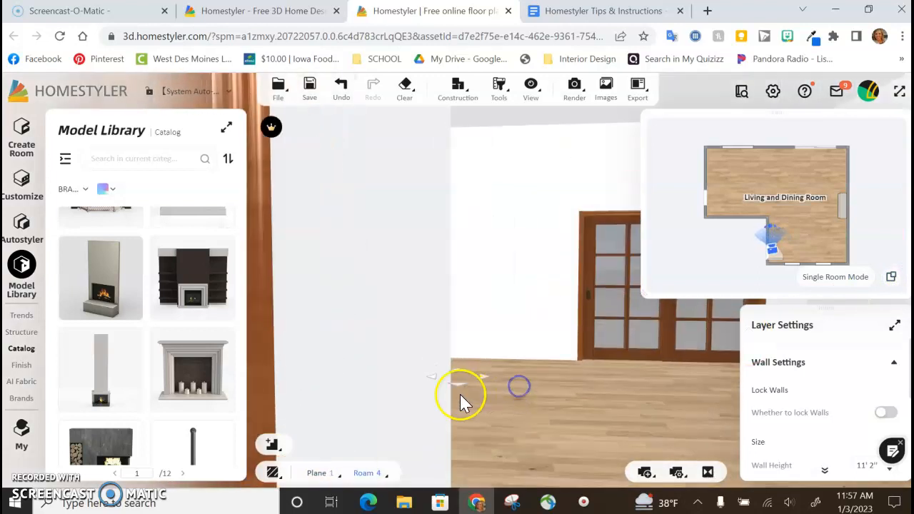
pyautogui.scroll(5, 451, 395)
# Step: Compare the 3D and Roam viewing modes, returning to Roam with the camera facing the brown sliding doors
pyautogui.moveTo(376, 465)
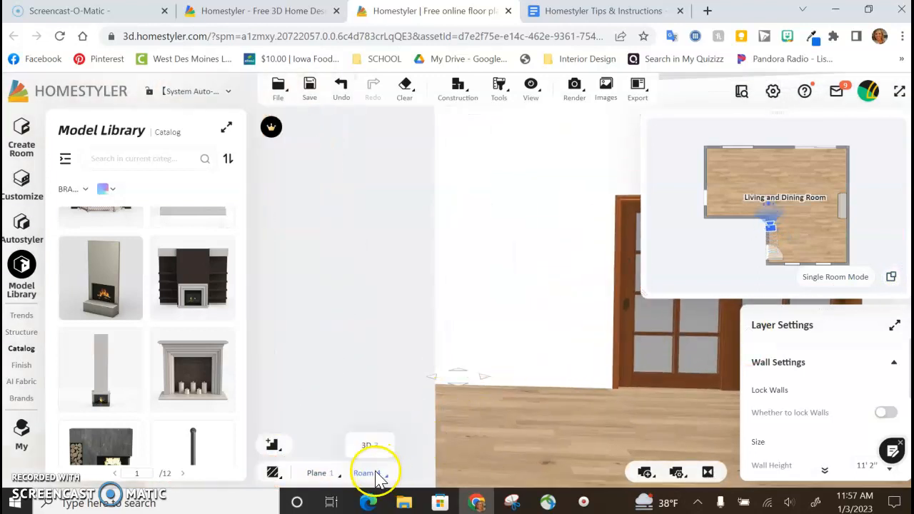
pyautogui.click(366, 448)
pyautogui.moveTo(392, 453); pyautogui.dragTo(400, 419)
pyautogui.moveTo(371, 464)
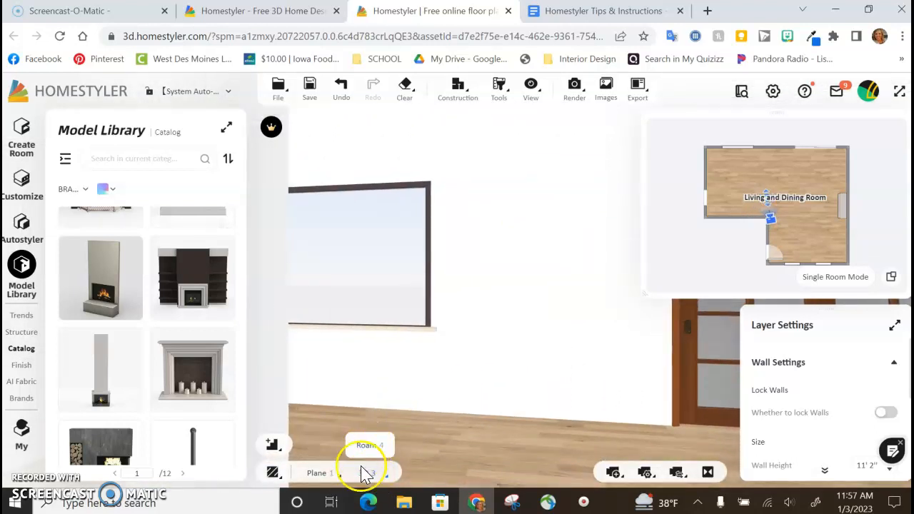
pyautogui.moveTo(455, 418)
pyautogui.mouseDown()
pyautogui.moveTo(440, 409)
pyautogui.moveTo(452, 409)
pyautogui.mouseUp()
pyautogui.moveTo(366, 473)
pyautogui.click(367, 444)
pyautogui.moveTo(592, 444); pyautogui.dragTo(474, 422)
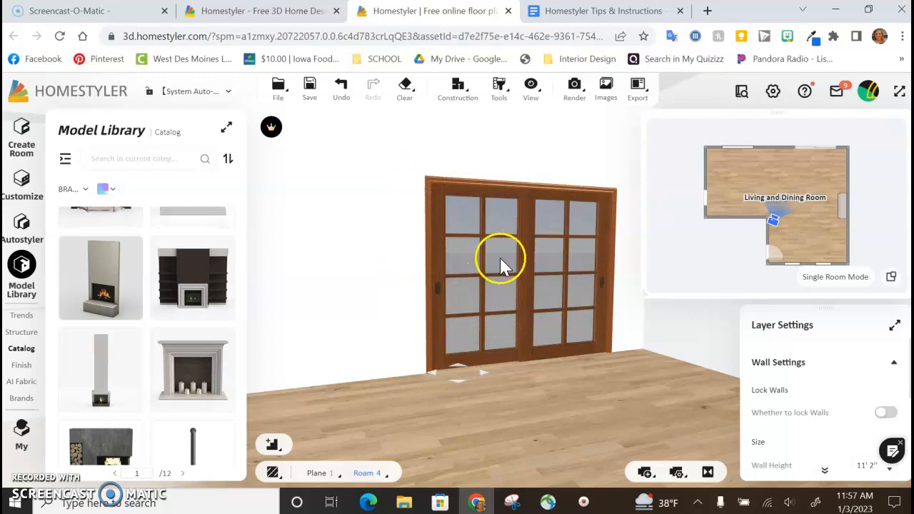
# Step: Replace the brown sliding doors with the dark-framed grid-pane model from the Structure library's Sliding doors category
pyautogui.click(13, 333)
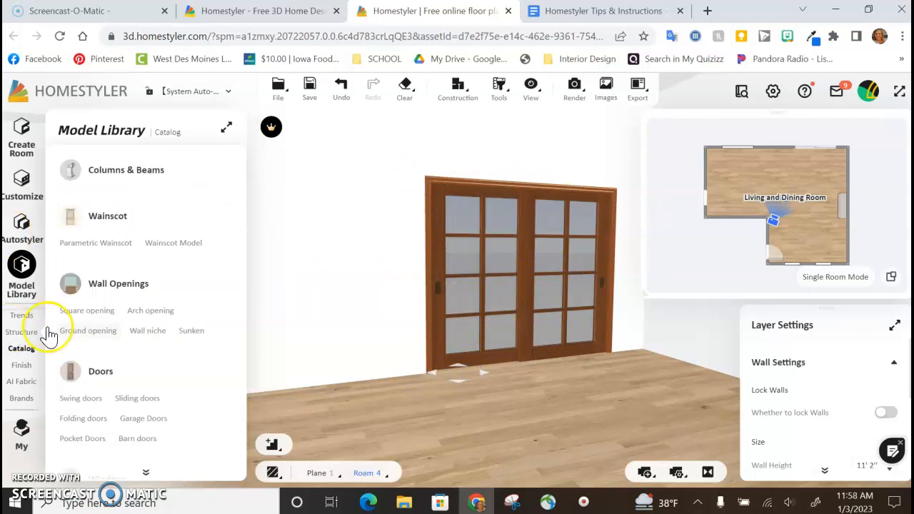
pyautogui.click(137, 399)
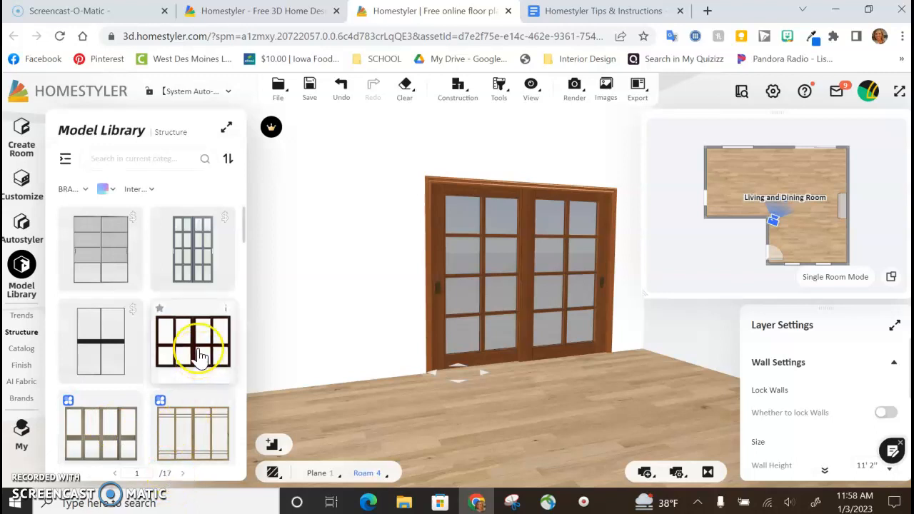
pyautogui.scroll(-5, 200, 357)
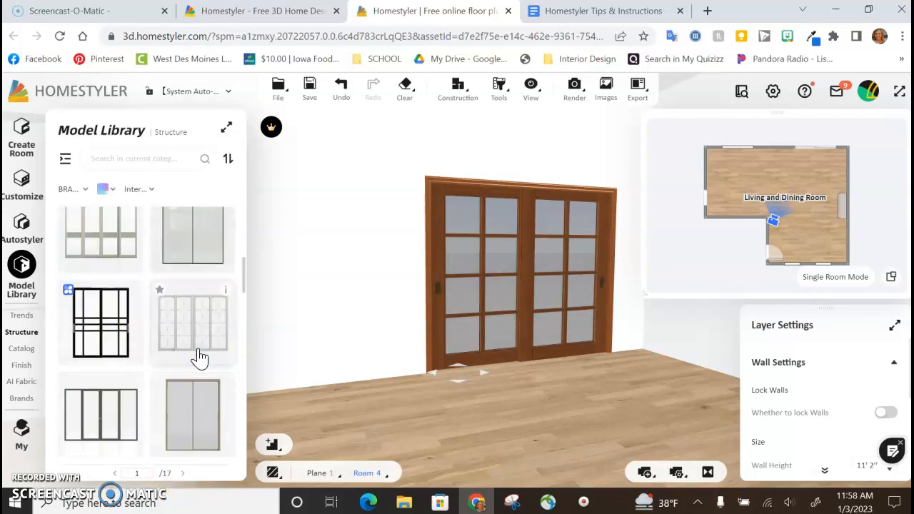
pyautogui.scroll(-1, 200, 360)
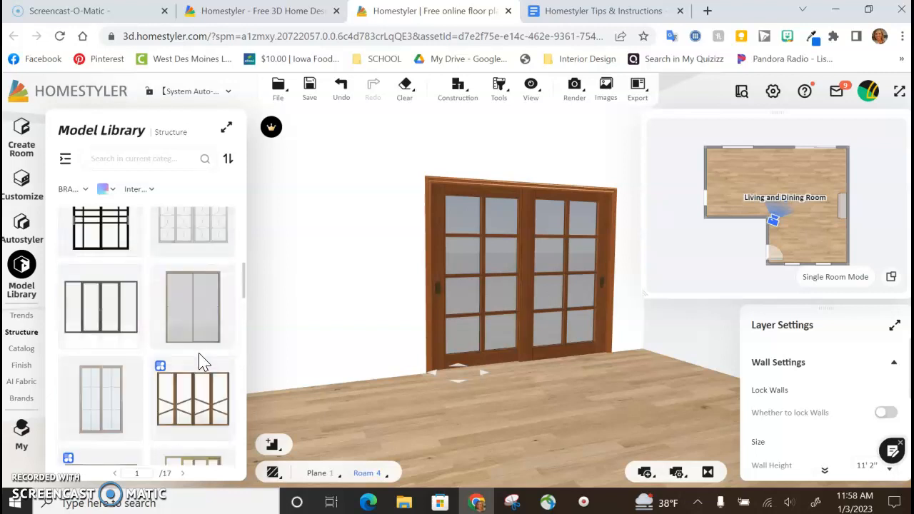
pyautogui.scroll(-5, 200, 361)
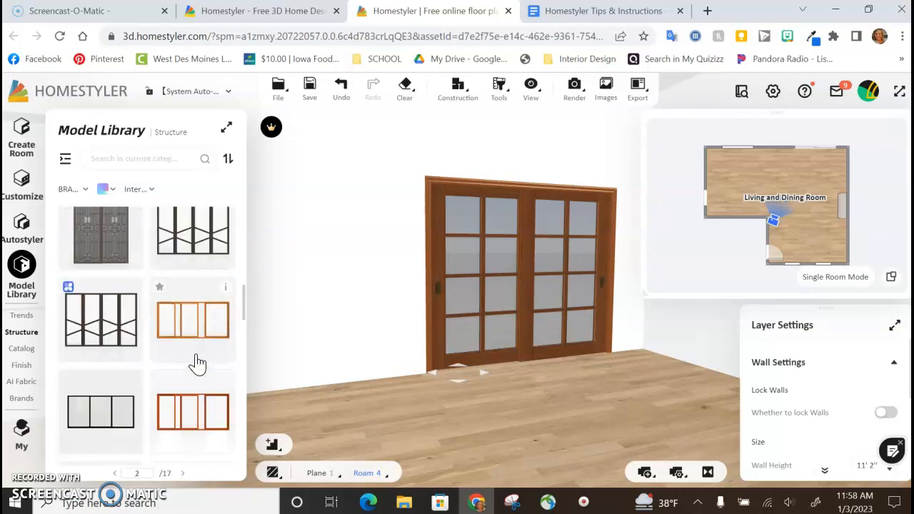
pyautogui.scroll(-5, 199, 357)
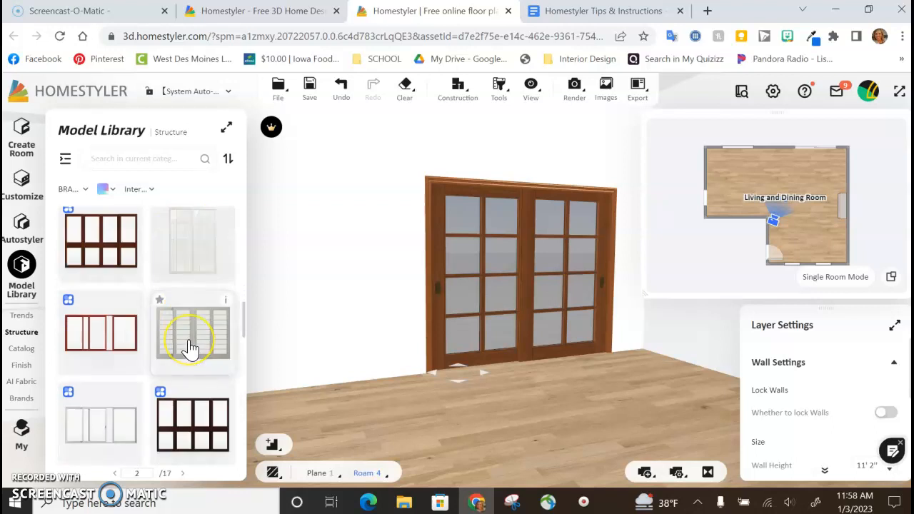
pyautogui.scroll(-3, 191, 347)
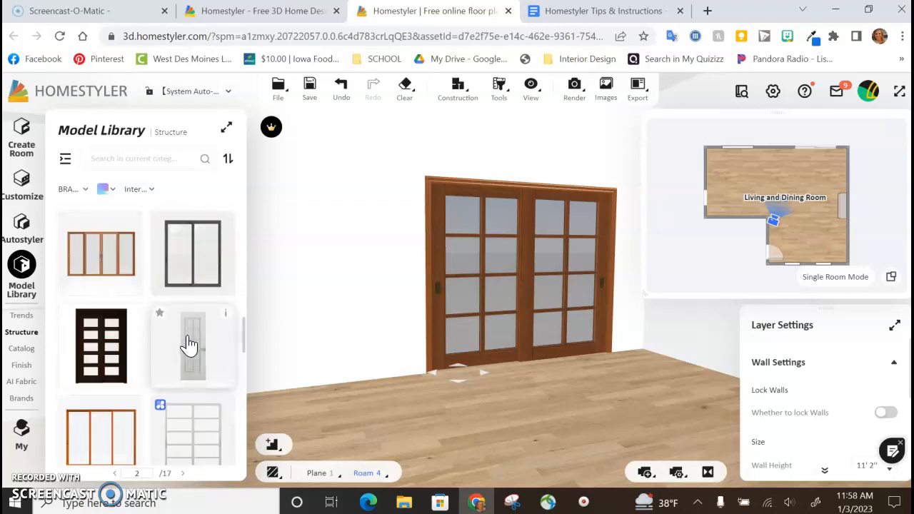
pyautogui.scroll(10, 190, 345)
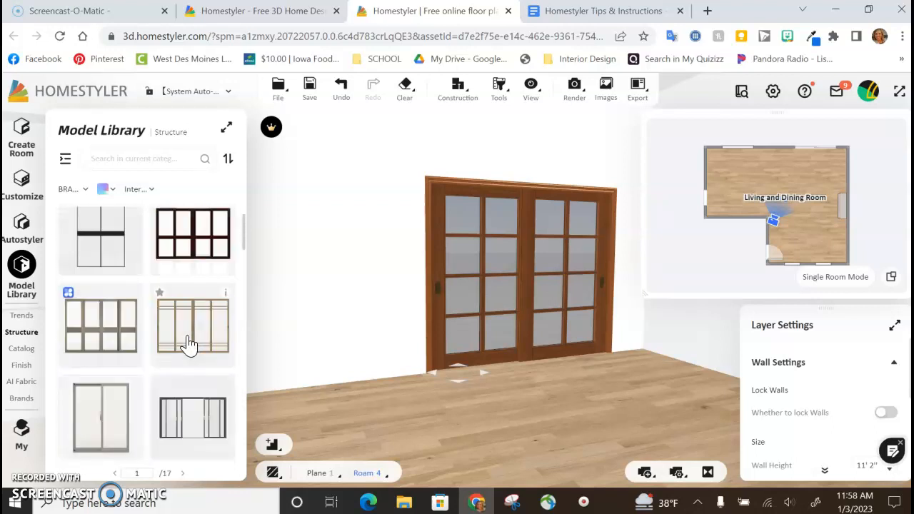
pyautogui.scroll(-6, 189, 345)
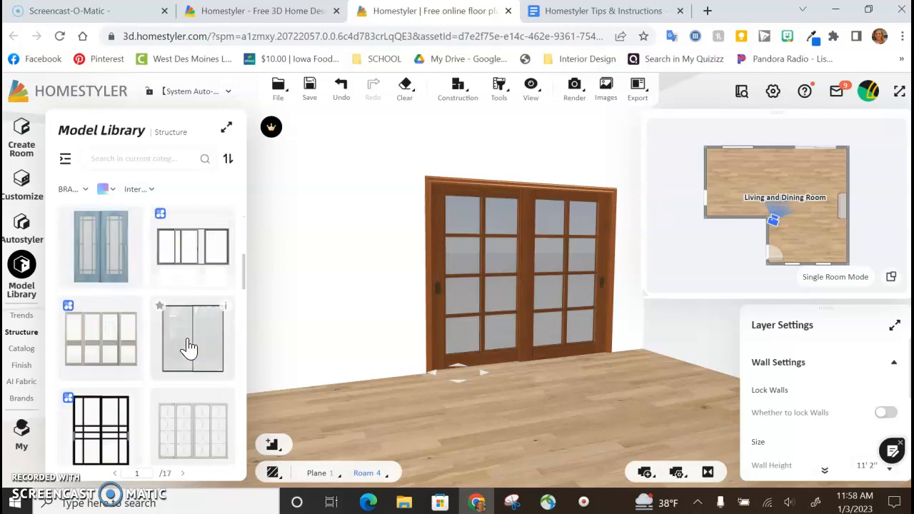
pyautogui.scroll(-2, 189, 346)
pyautogui.scroll(-8, 190, 346)
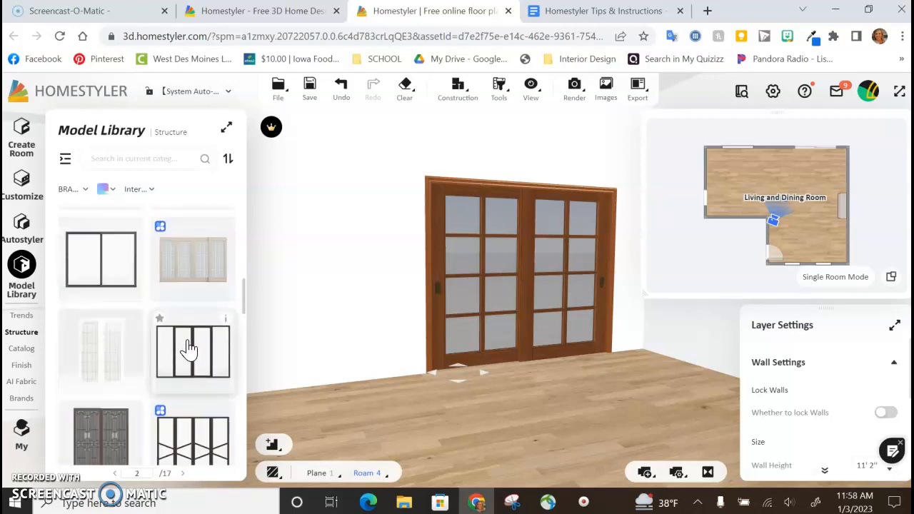
pyautogui.scroll(-6, 189, 348)
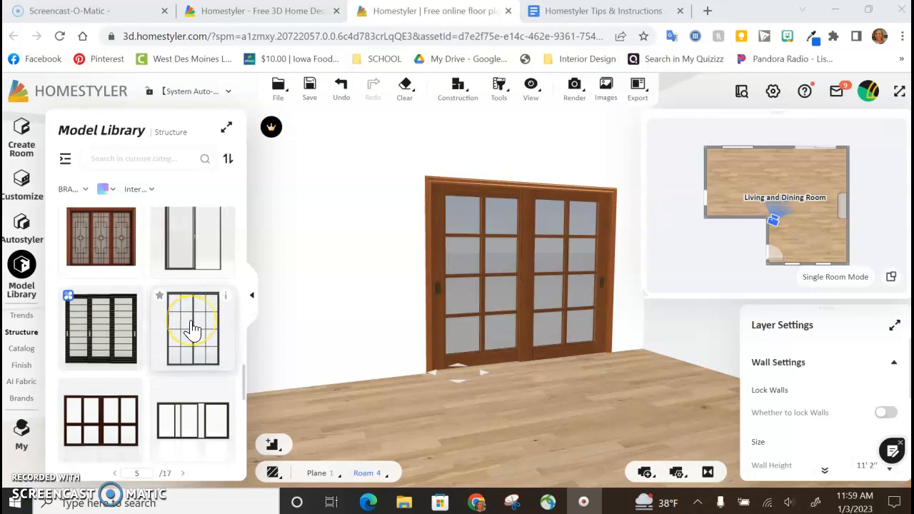
pyautogui.click(193, 329)
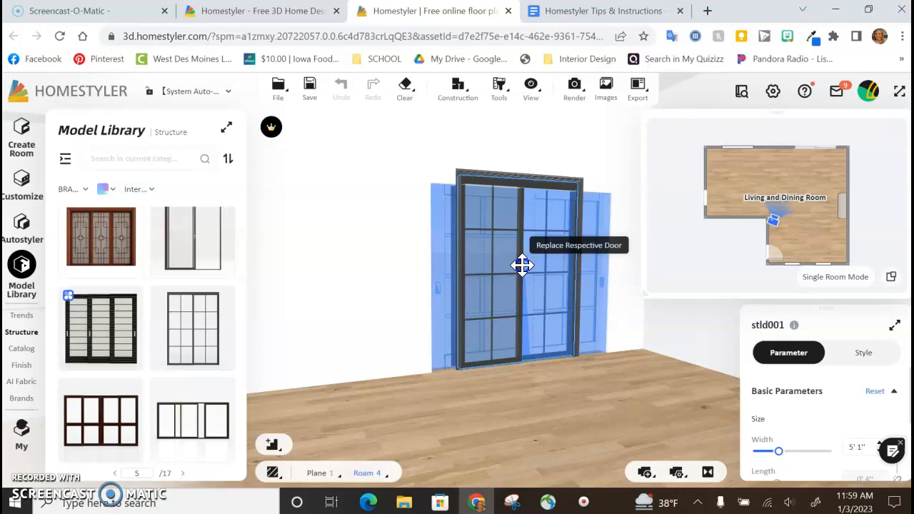
pyautogui.click(522, 265)
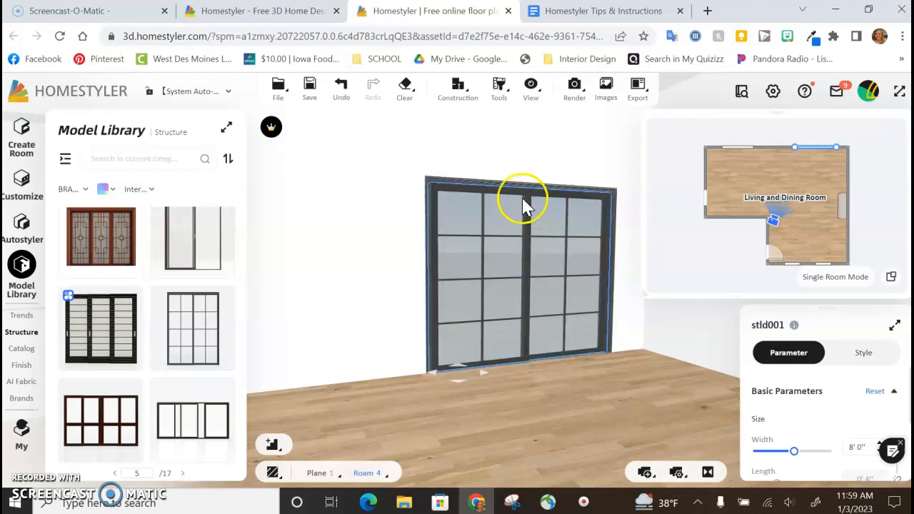
pyautogui.click(512, 414)
# Step: Replace the window on the sliding-door wall with the black three-pane model from the Structure library's Standard windows category
pyautogui.moveTo(382, 396); pyautogui.dragTo(408, 412)
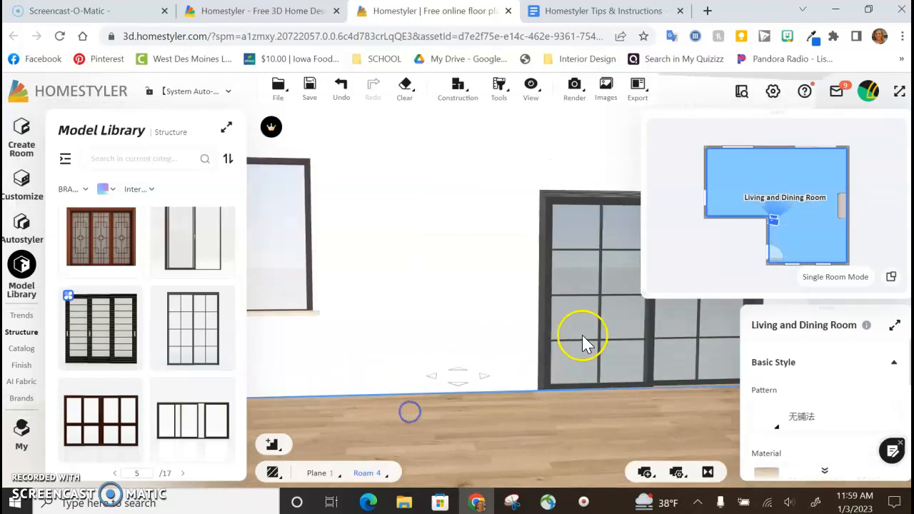
pyautogui.moveTo(554, 410); pyautogui.dragTo(609, 431)
pyautogui.moveTo(475, 464)
pyautogui.mouseDown()
pyautogui.moveTo(459, 441)
pyautogui.moveTo(454, 448)
pyautogui.mouseUp()
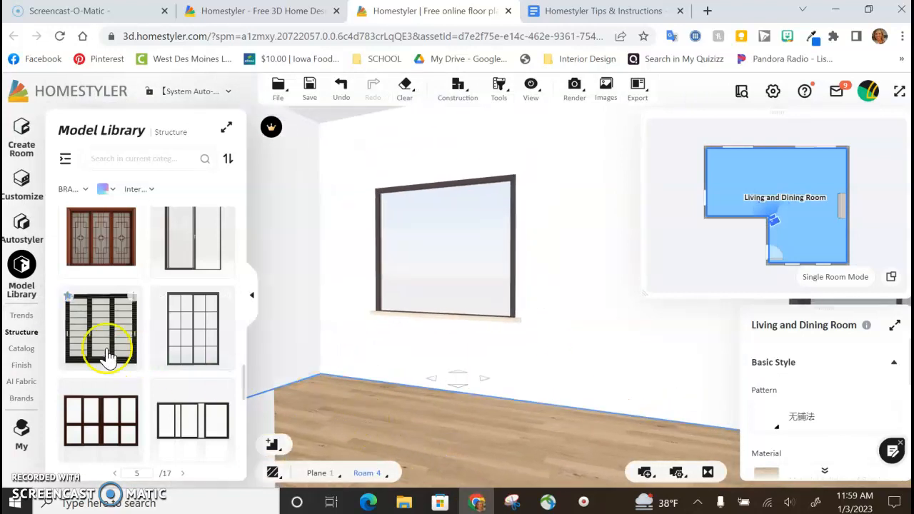
pyautogui.click(21, 333)
pyautogui.scroll(-3, 110, 344)
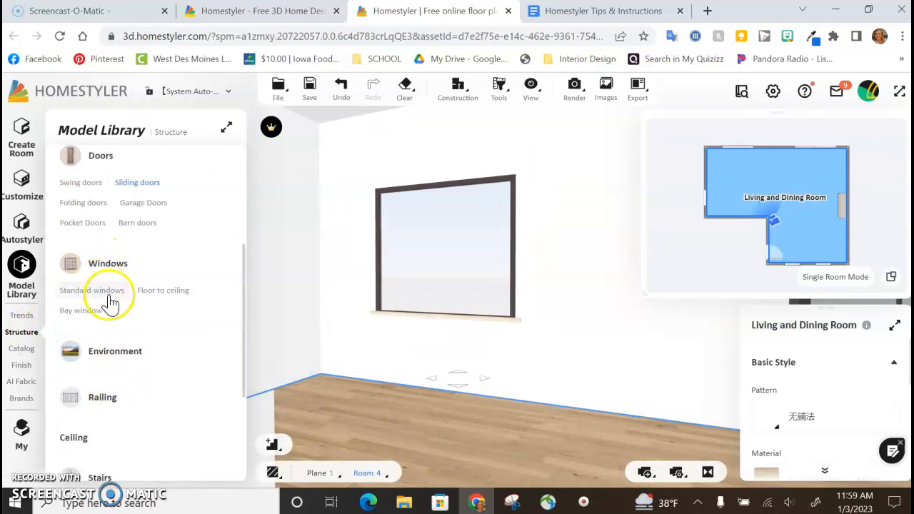
pyautogui.click(94, 290)
pyautogui.scroll(-5, 147, 413)
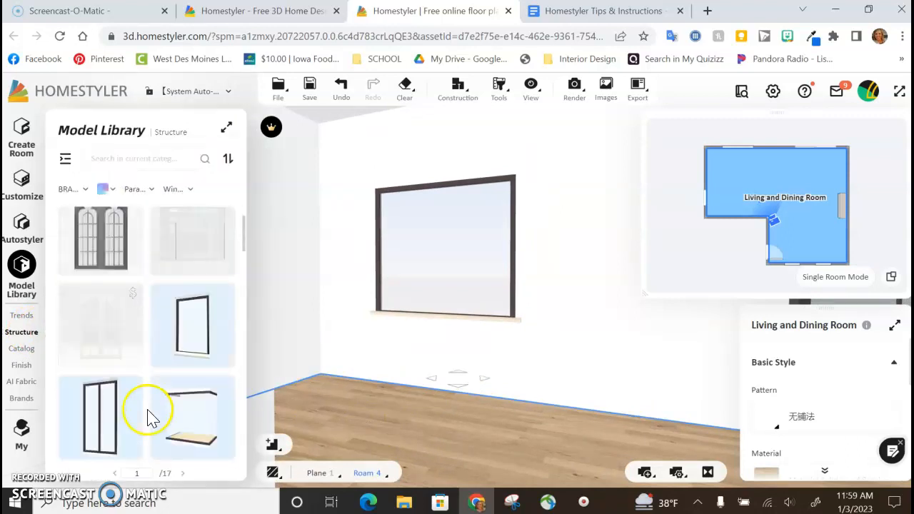
pyautogui.scroll(-3, 143, 407)
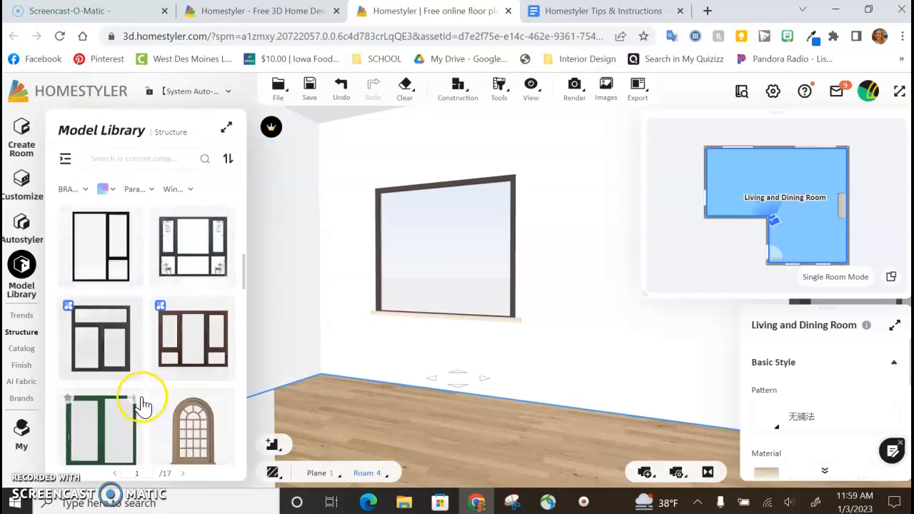
pyautogui.scroll(1, 143, 406)
pyautogui.click(113, 245)
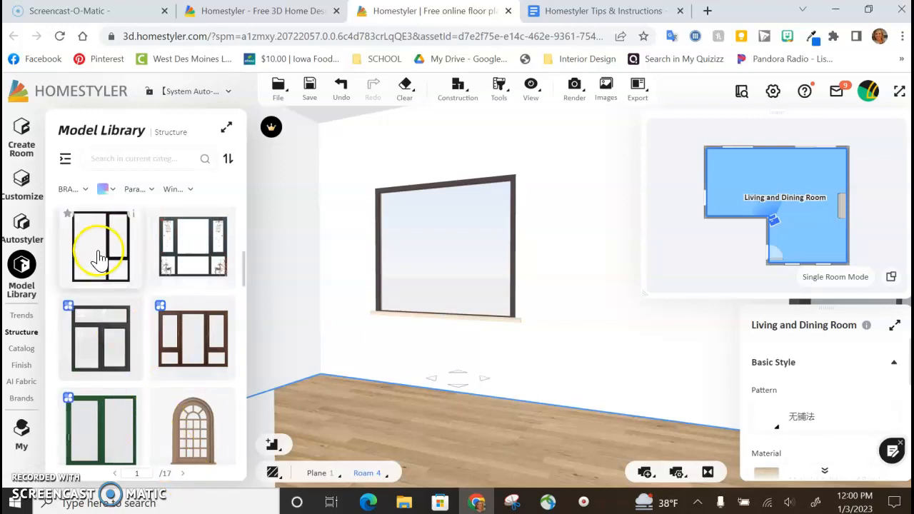
pyautogui.click(98, 259)
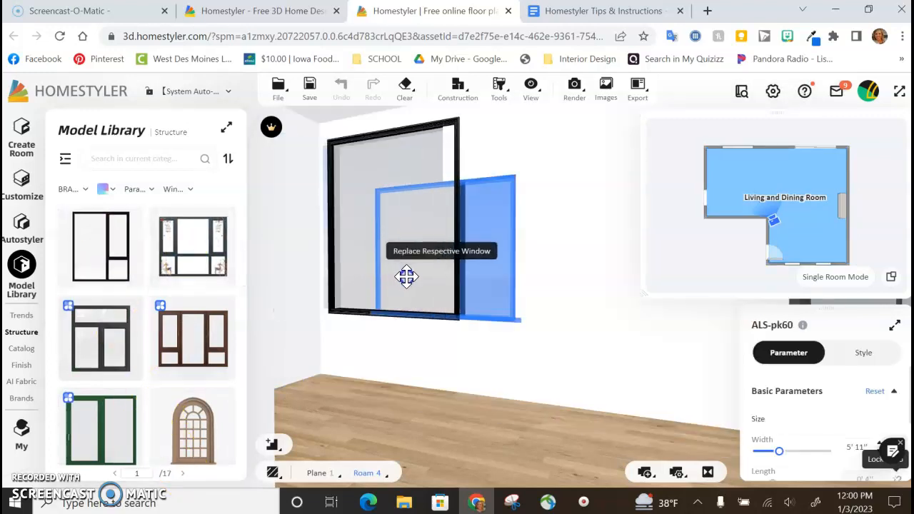
pyautogui.click(425, 283)
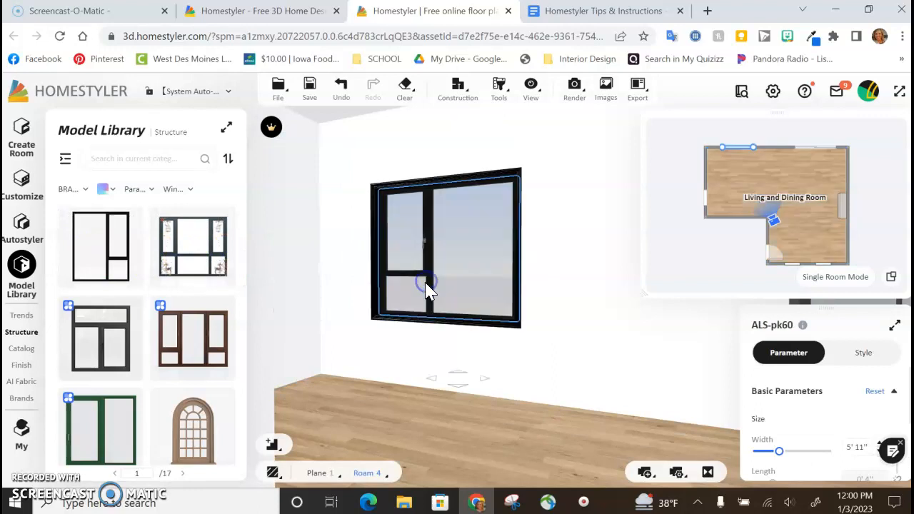
pyautogui.click(401, 409)
# Step: Replace the 15'0" wall's window farther from the swing door with the narrow black standard window that has a small upper pane
pyautogui.moveTo(381, 426); pyautogui.dragTo(54, 423)
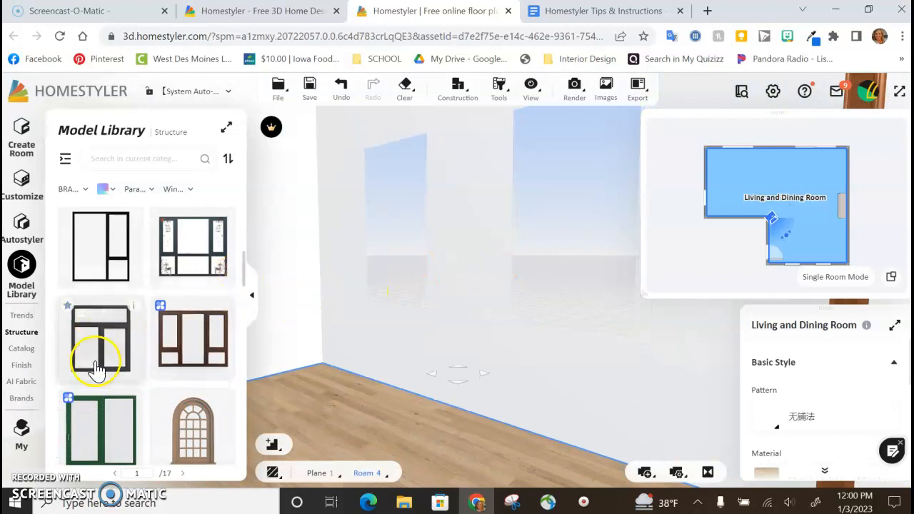
pyautogui.scroll(-3, 122, 392)
pyautogui.scroll(-4, 123, 392)
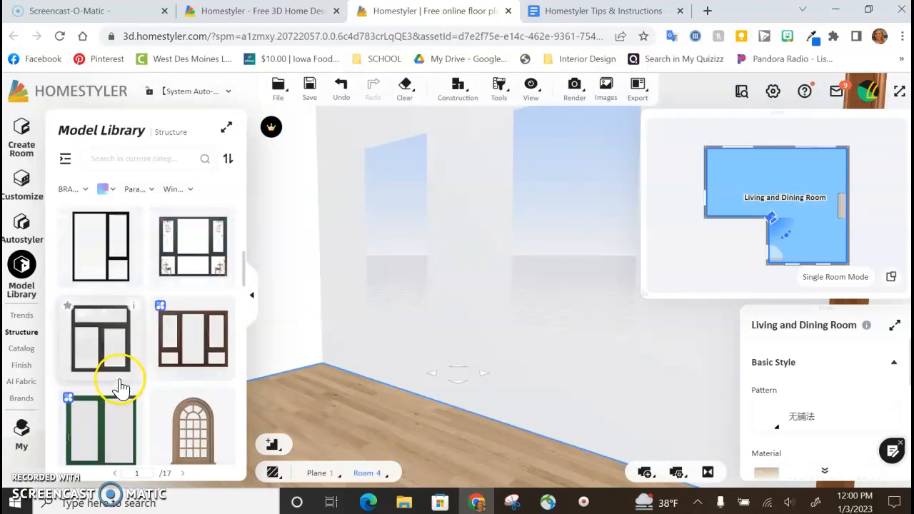
pyautogui.scroll(-5, 120, 384)
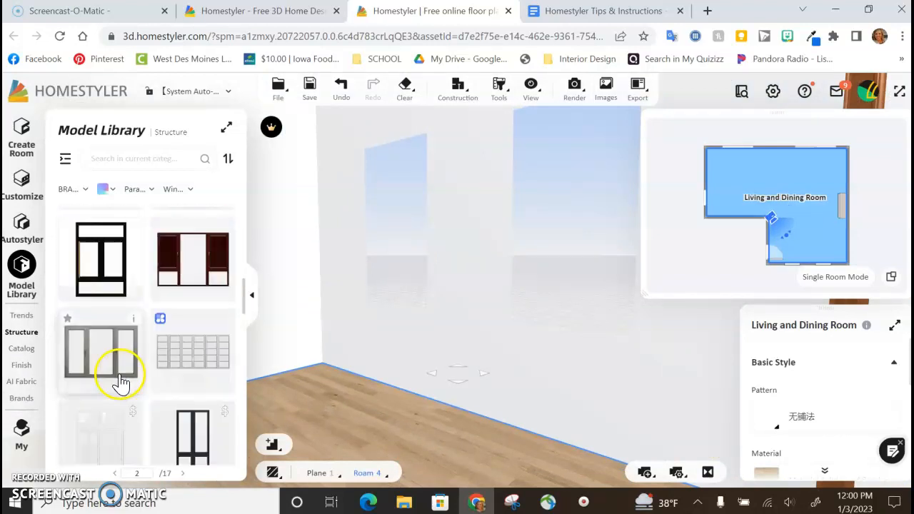
pyautogui.scroll(-5, 192, 357)
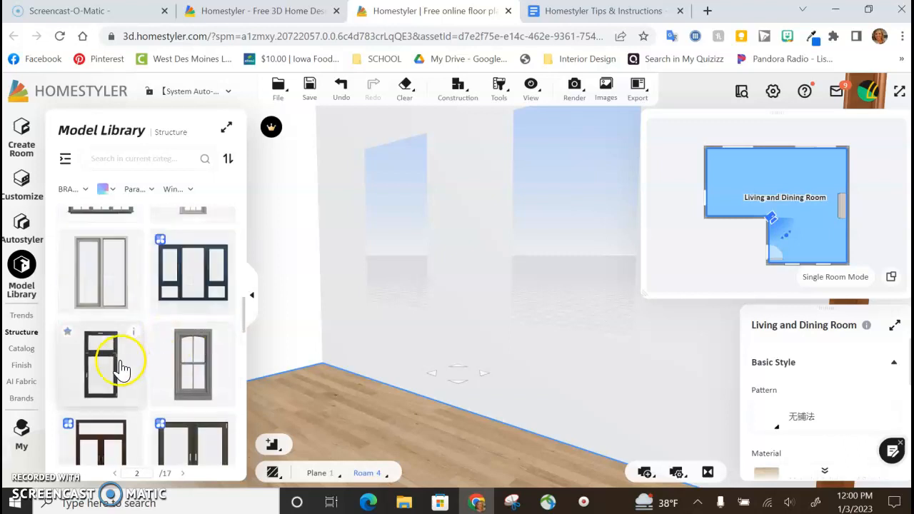
pyautogui.scroll(-2, 107, 372)
pyautogui.moveTo(98, 282); pyautogui.dragTo(395, 212)
pyautogui.click(395, 212)
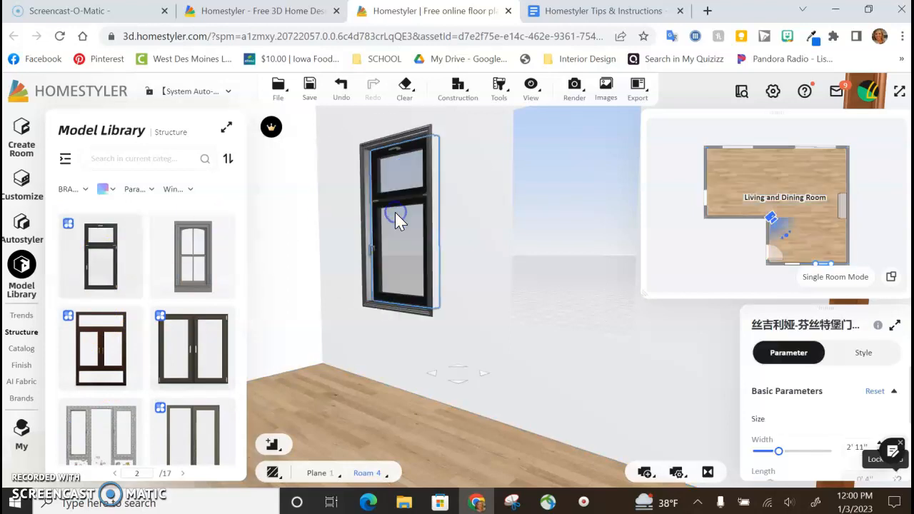
# Step: Replace the 15'0" wall's window nearer the swing door with the same narrow black standard window that has a small upper pane
pyautogui.moveTo(102, 266); pyautogui.dragTo(562, 227)
pyautogui.click(562, 226)
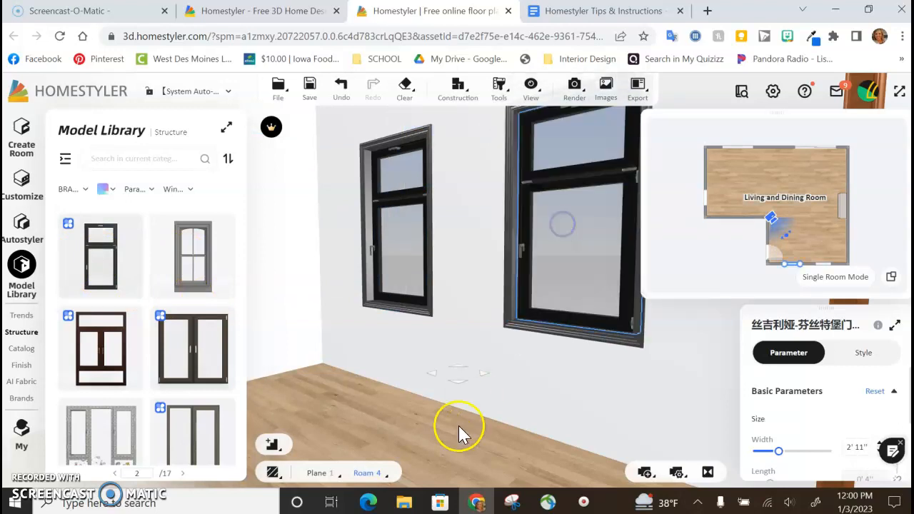
# Step: Replace the brown swing door with the black single-panel model from the Structure library's Swing doors category
pyautogui.moveTo(419, 433); pyautogui.dragTo(316, 379)
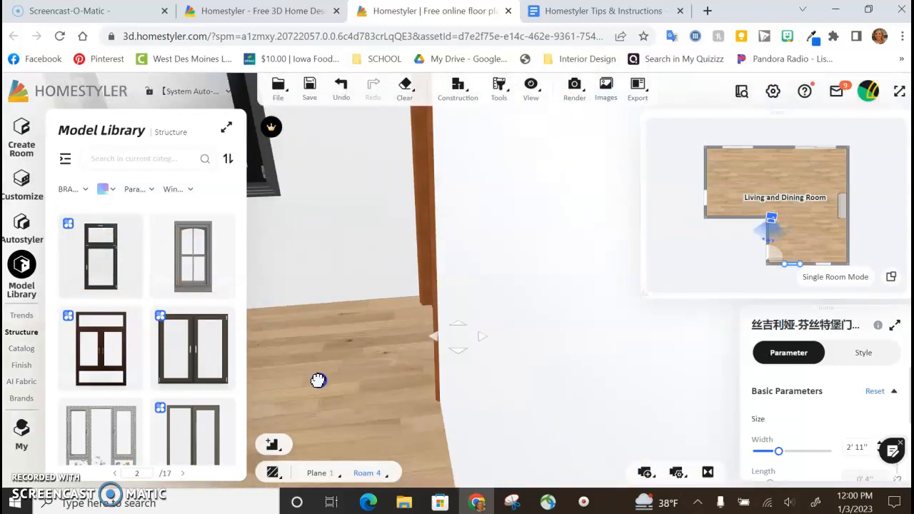
pyautogui.moveTo(789, 227); pyautogui.dragTo(818, 225)
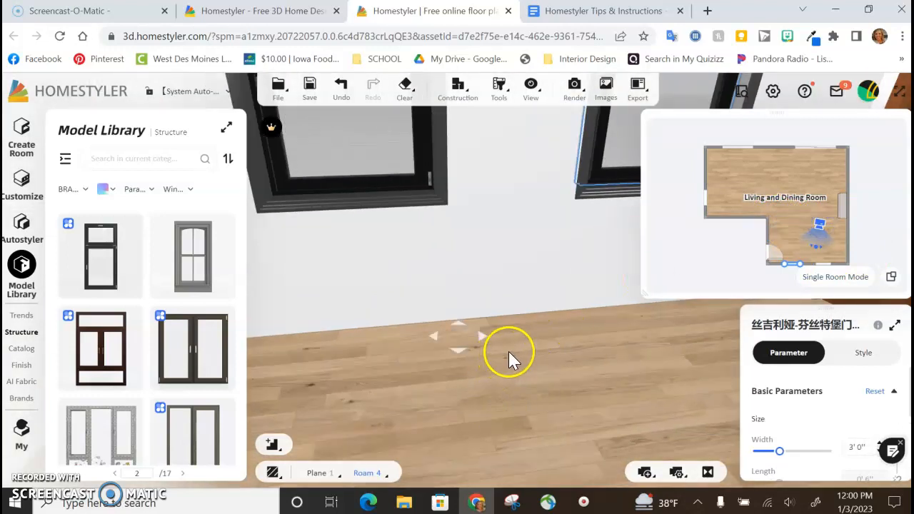
pyautogui.moveTo(508, 351); pyautogui.dragTo(415, 387)
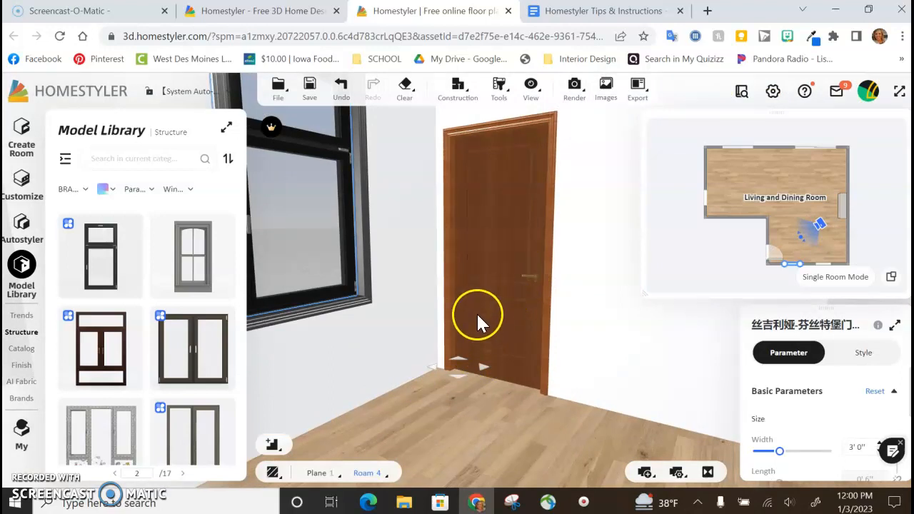
pyautogui.moveTo(19, 370)
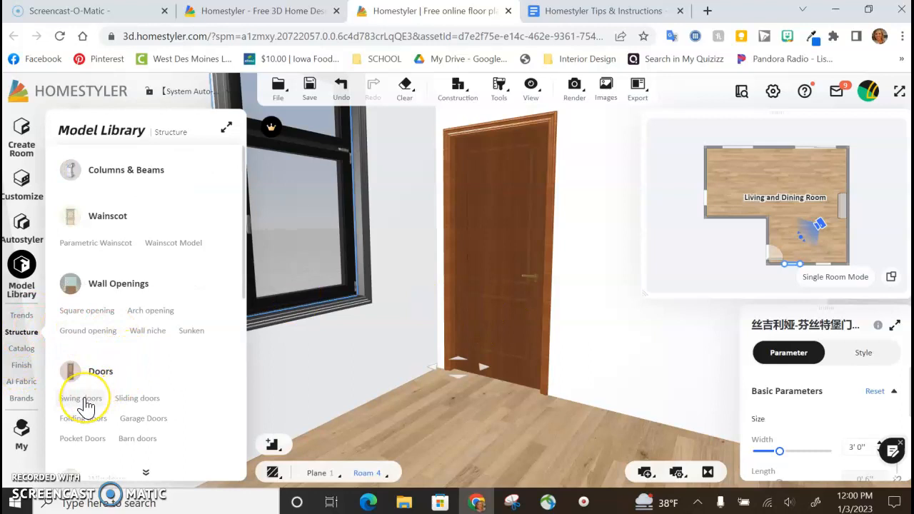
pyautogui.click(84, 405)
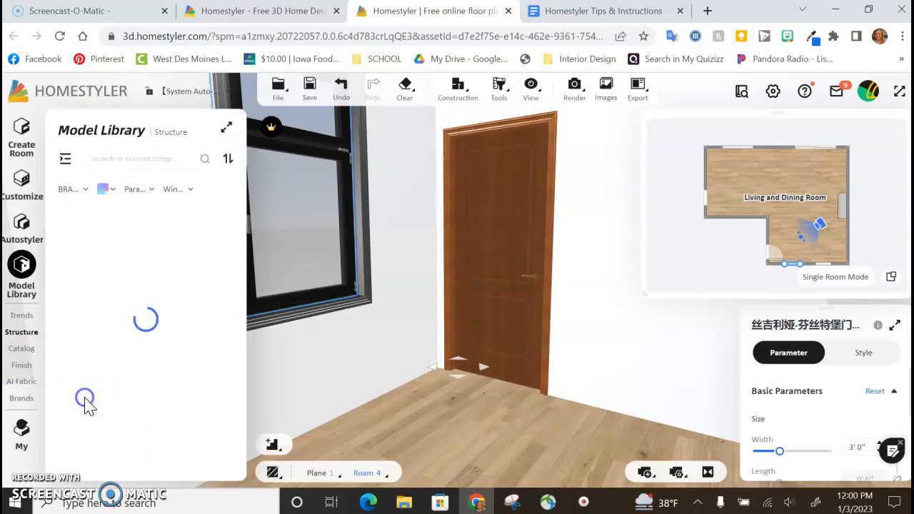
pyautogui.scroll(-2, 127, 367)
pyautogui.scroll(-3, 128, 368)
pyautogui.scroll(2, 127, 370)
pyautogui.scroll(-2, 127, 373)
pyautogui.scroll(-3, 128, 377)
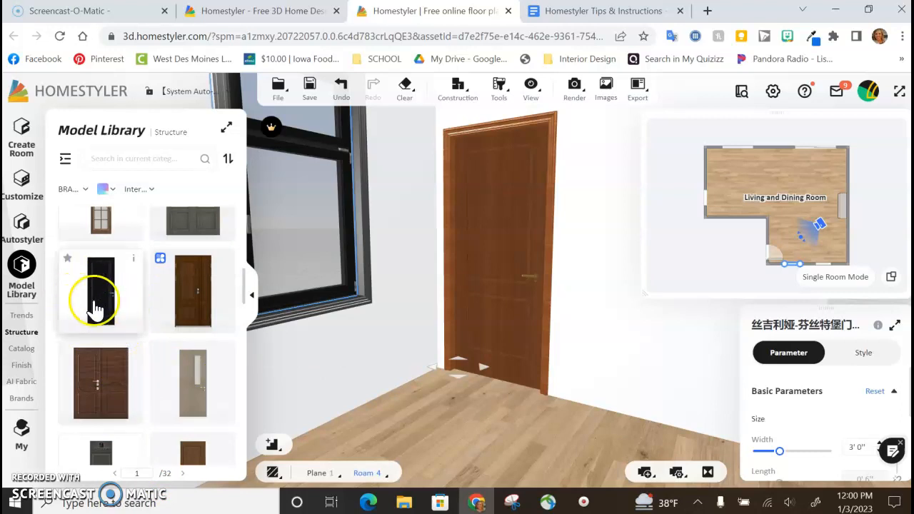
pyautogui.moveTo(96, 292); pyautogui.dragTo(495, 263)
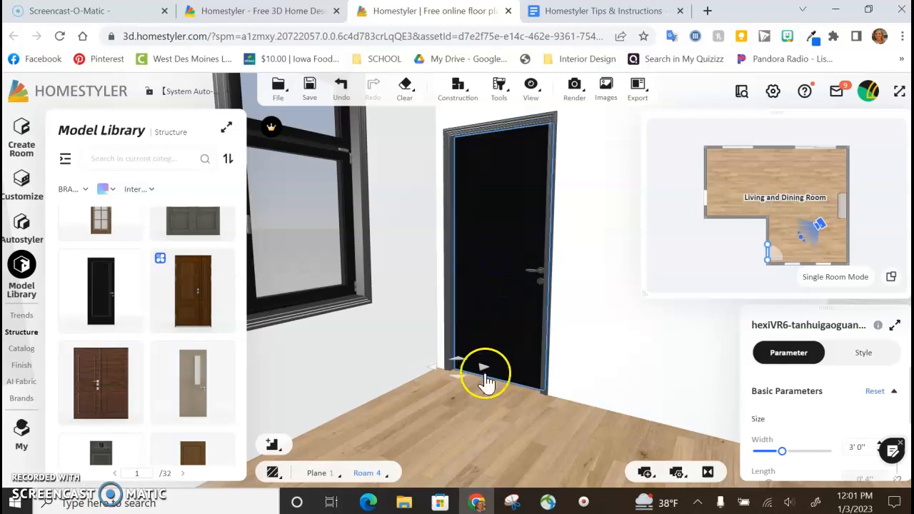
pyautogui.click(503, 424)
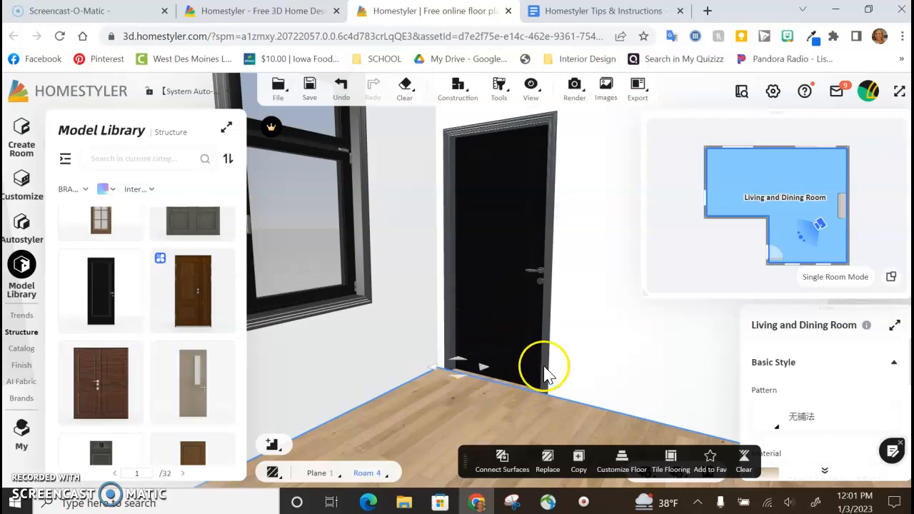
# Step: Use Replace Material to give the black swing door the light Log 111 wood texture
pyautogui.moveTo(498, 89)
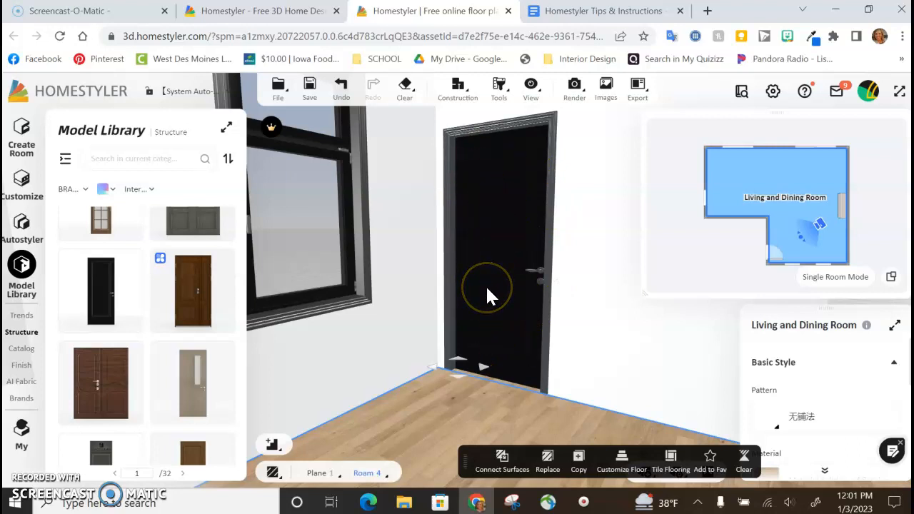
pyautogui.click(506, 267)
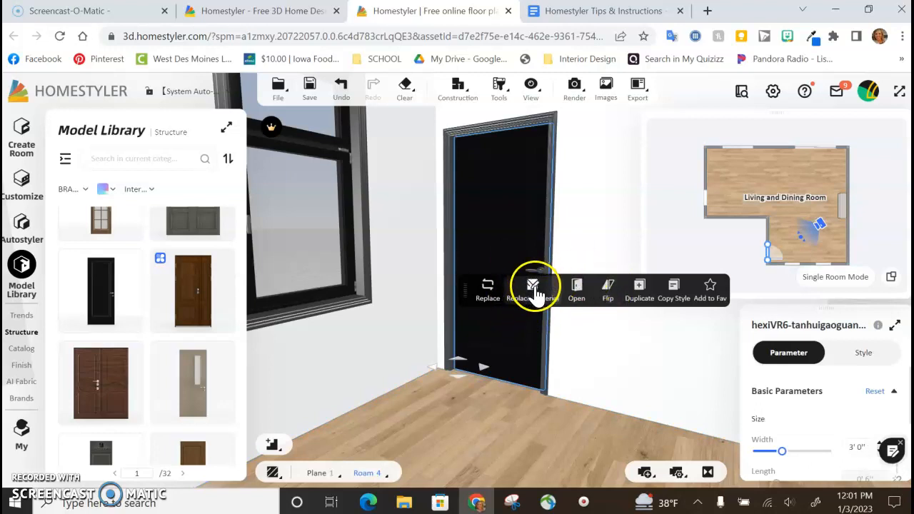
pyautogui.click(534, 289)
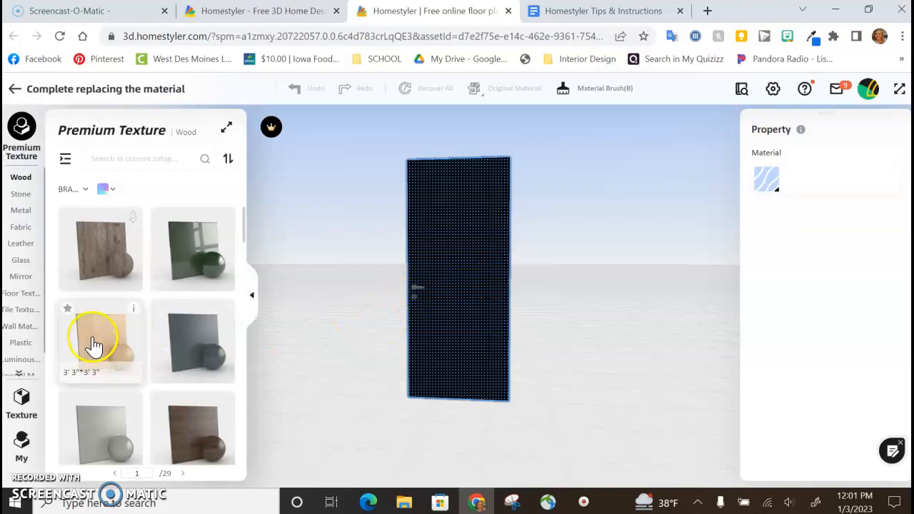
pyautogui.click(21, 243)
pyautogui.click(22, 179)
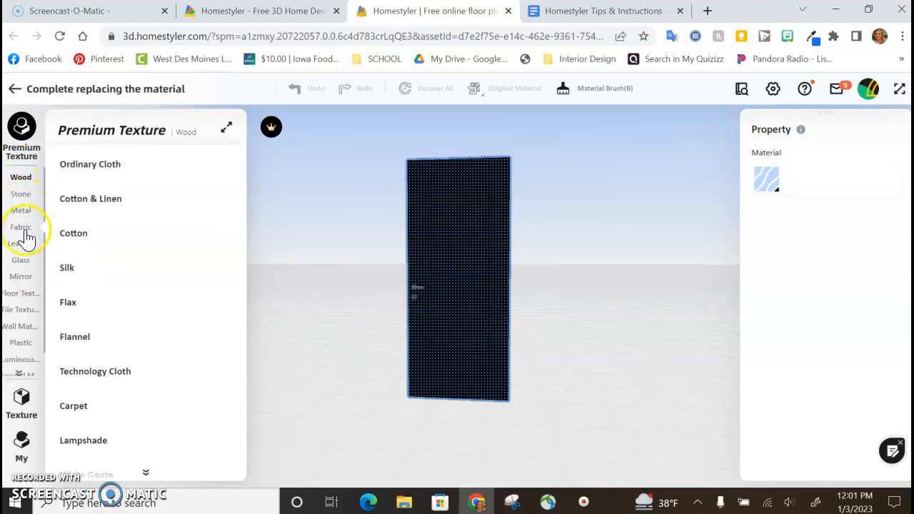
pyautogui.moveTo(16, 246)
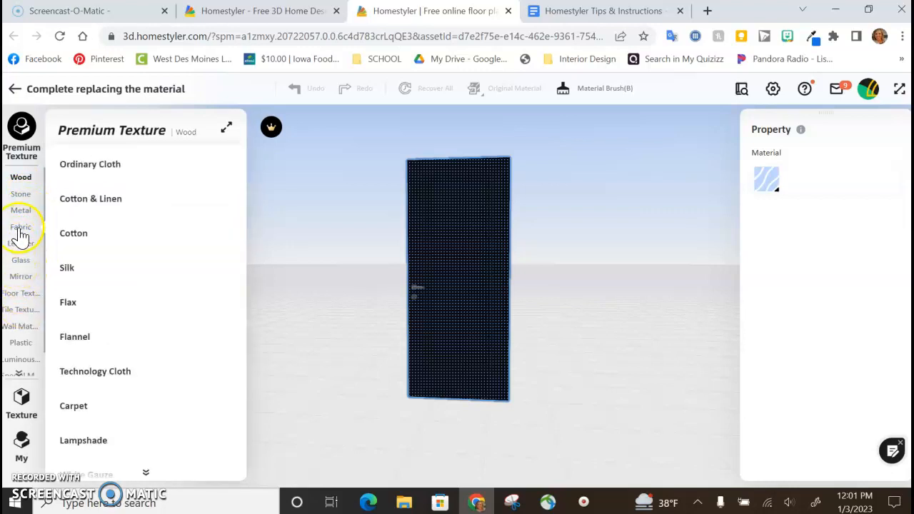
pyautogui.moveTo(26, 190)
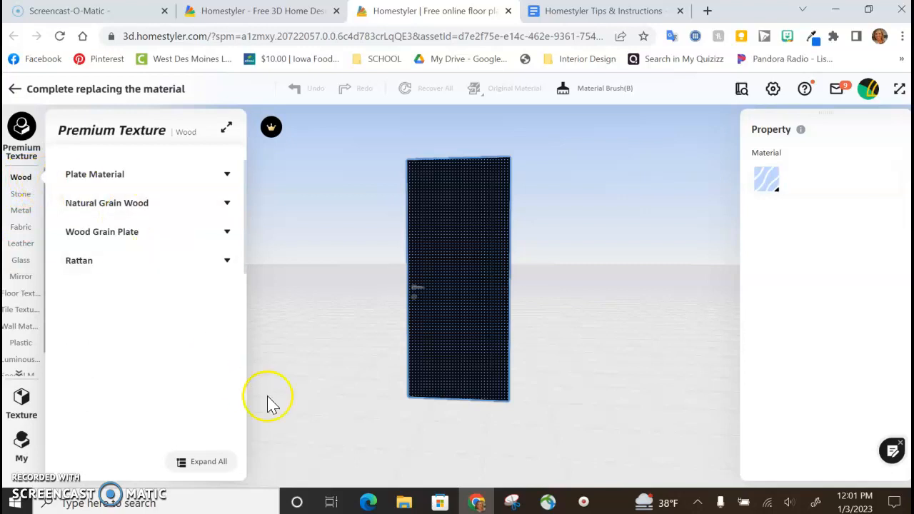
pyautogui.moveTo(93, 342); pyautogui.dragTo(467, 264)
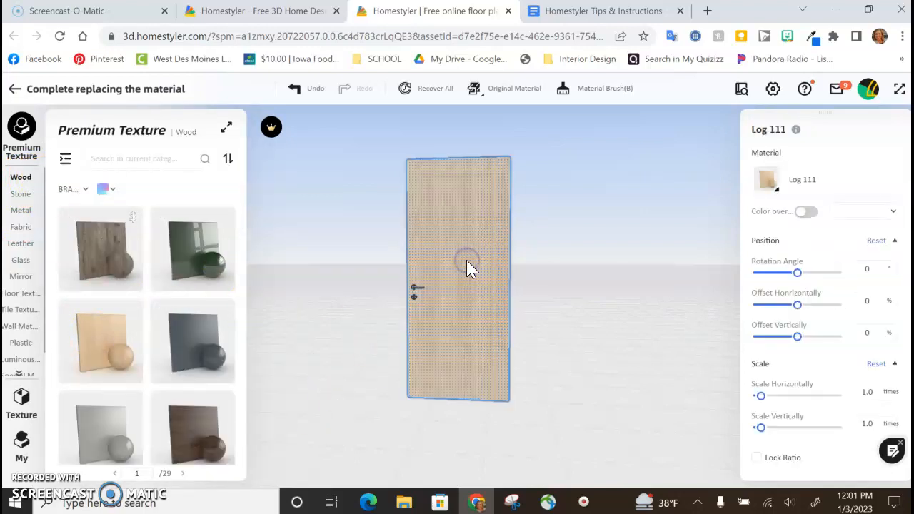
pyautogui.click(577, 359)
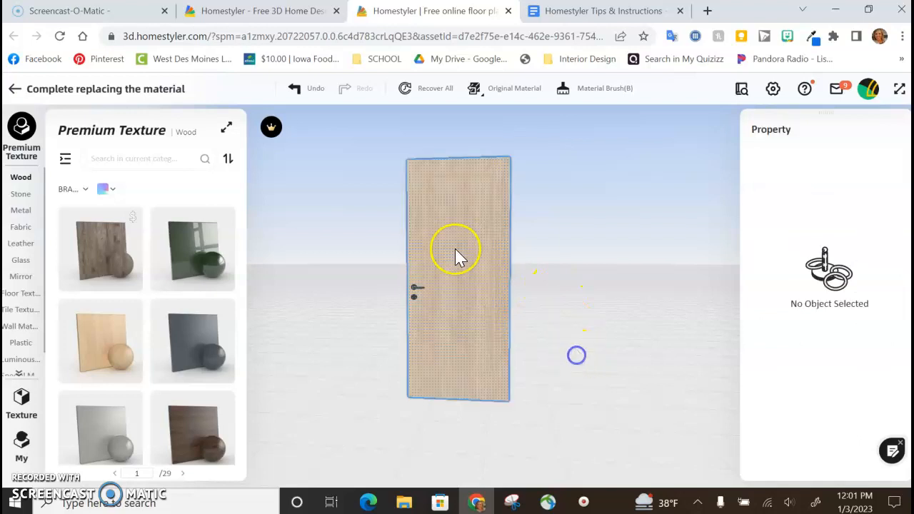
pyautogui.click(351, 350)
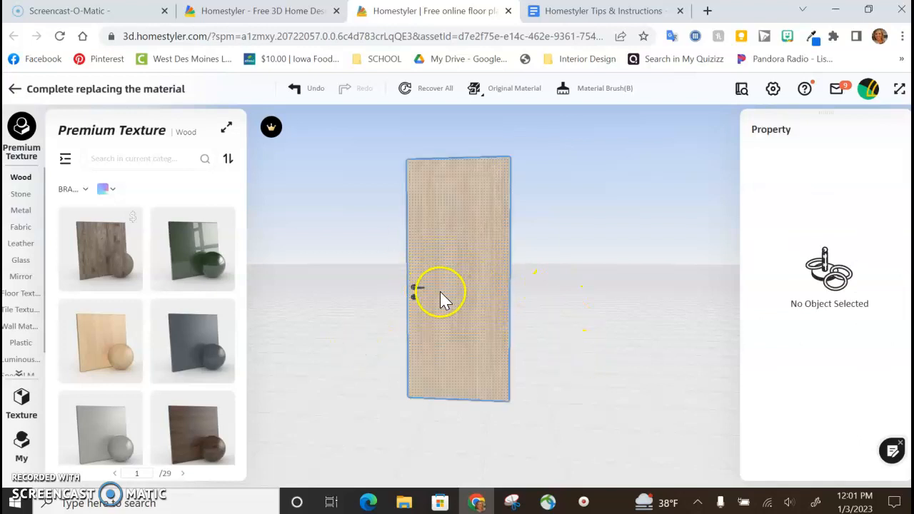
# Step: Complete the door's material replacement and replace the pocket material with the same wood at the same time
pyautogui.click(43, 90)
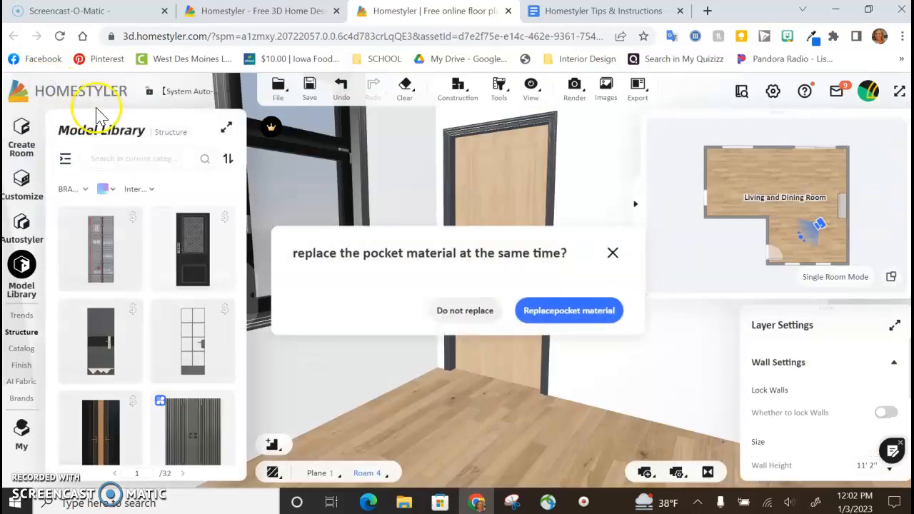
pyautogui.click(533, 430)
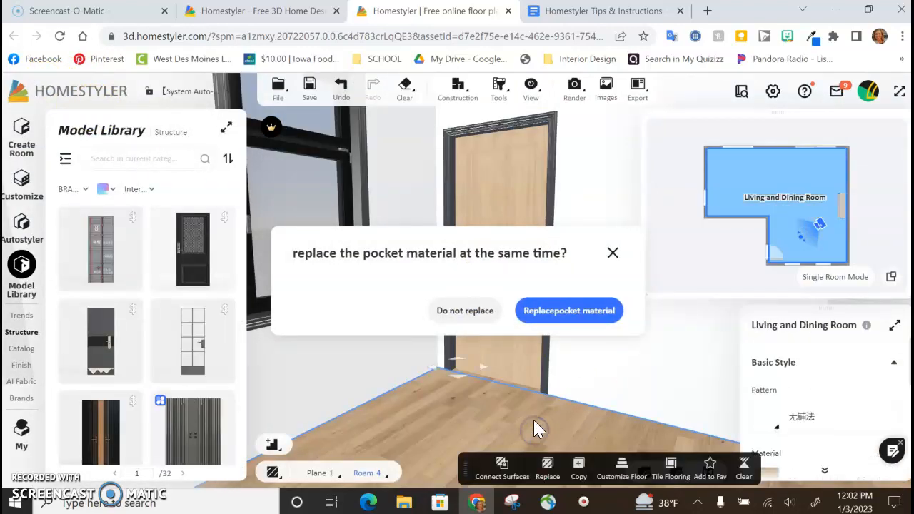
pyautogui.click(548, 314)
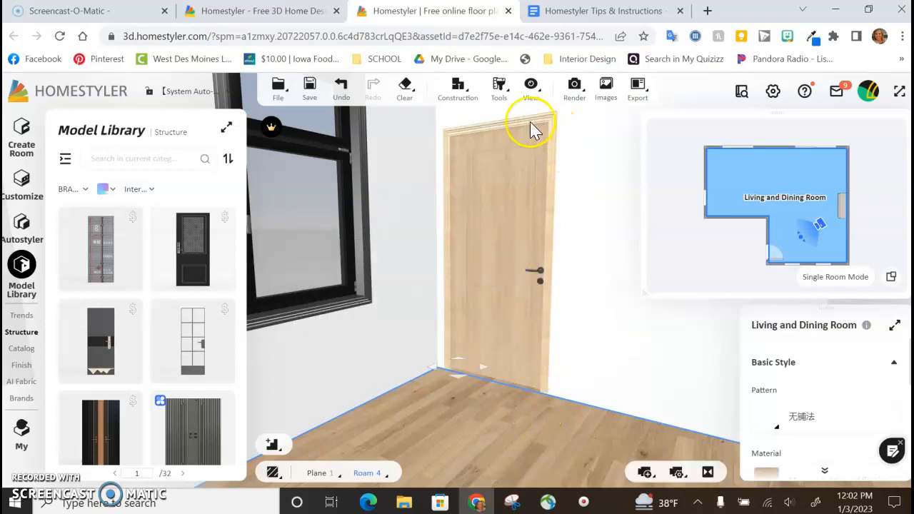
pyautogui.click(481, 418)
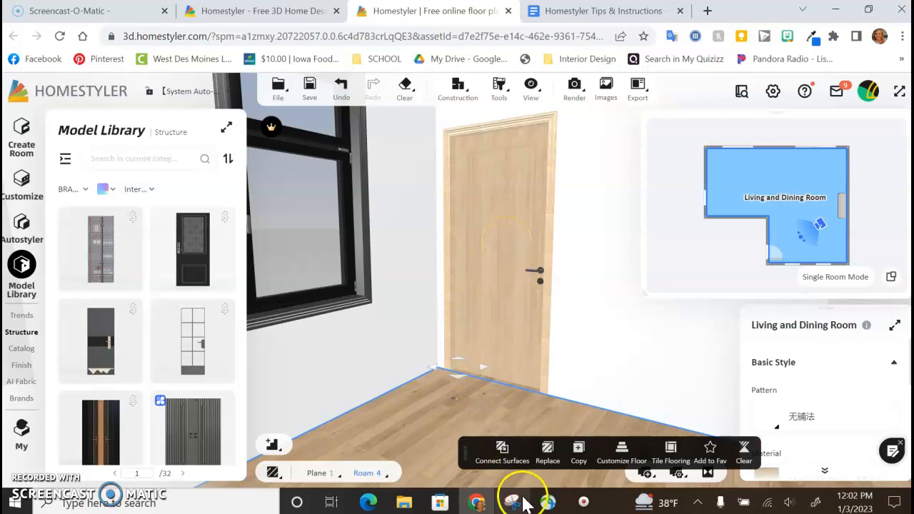
# Step: Check the Part #2 items in the Homestyler Tips & Instructions document and return to the Homestyler floor plan
pyautogui.click(498, 315)
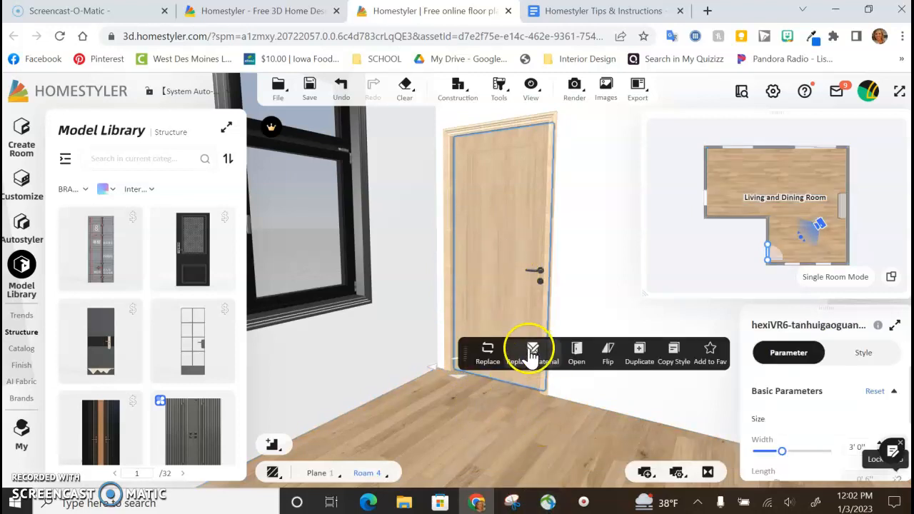
pyautogui.click(604, 12)
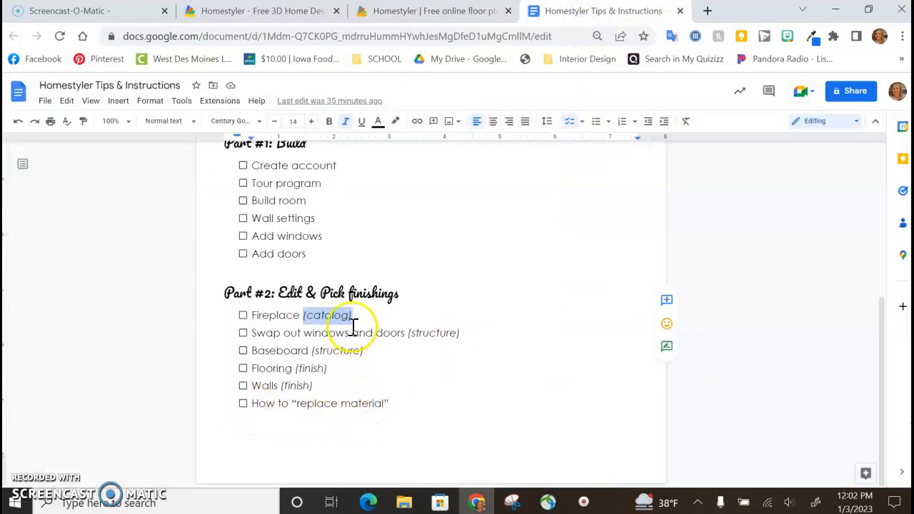
pyautogui.click(407, 12)
# Step: Face the open floor area of the room and open the Structure library's Baseboard category under Molding
pyautogui.moveTo(514, 467); pyautogui.dragTo(381, 321)
pyautogui.click(369, 229)
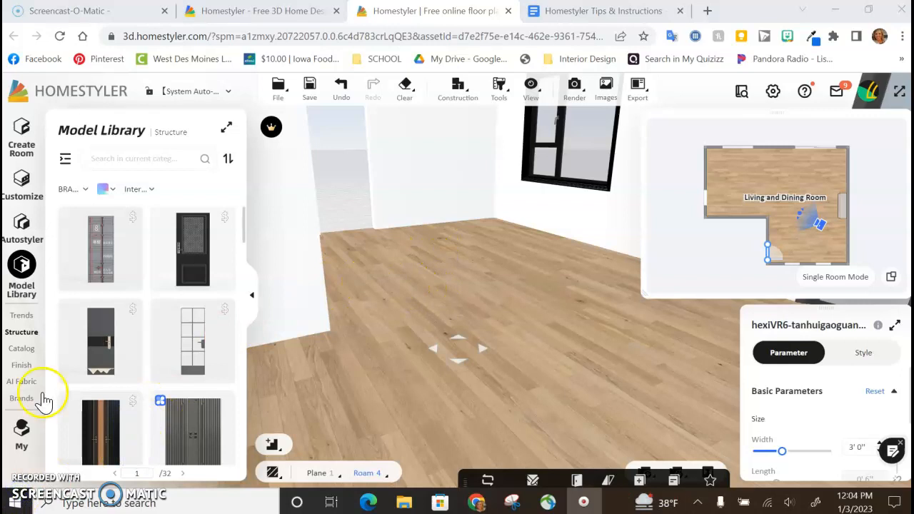
pyautogui.click(22, 332)
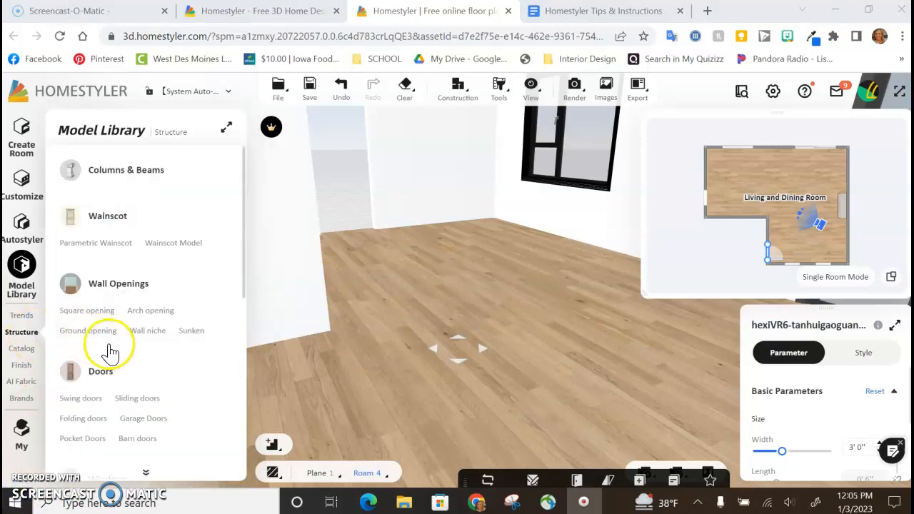
pyautogui.scroll(-5, 111, 349)
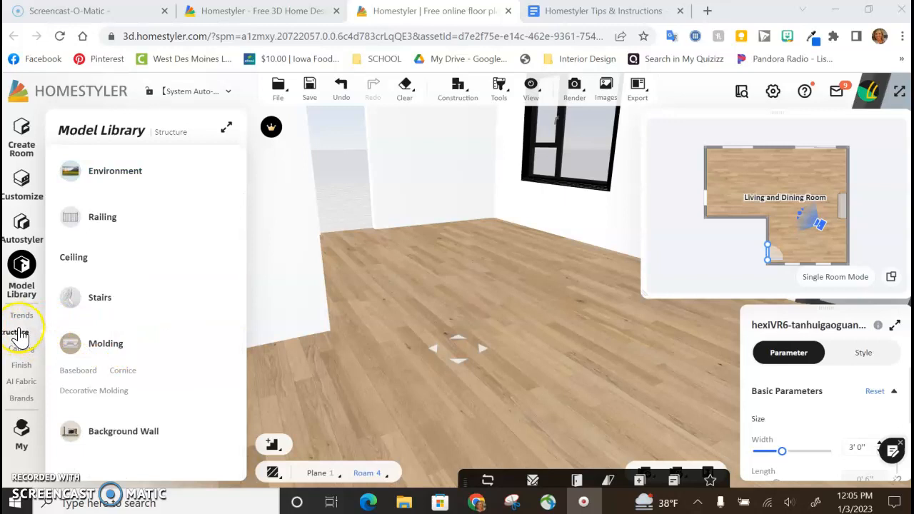
pyautogui.click(23, 365)
pyautogui.click(22, 332)
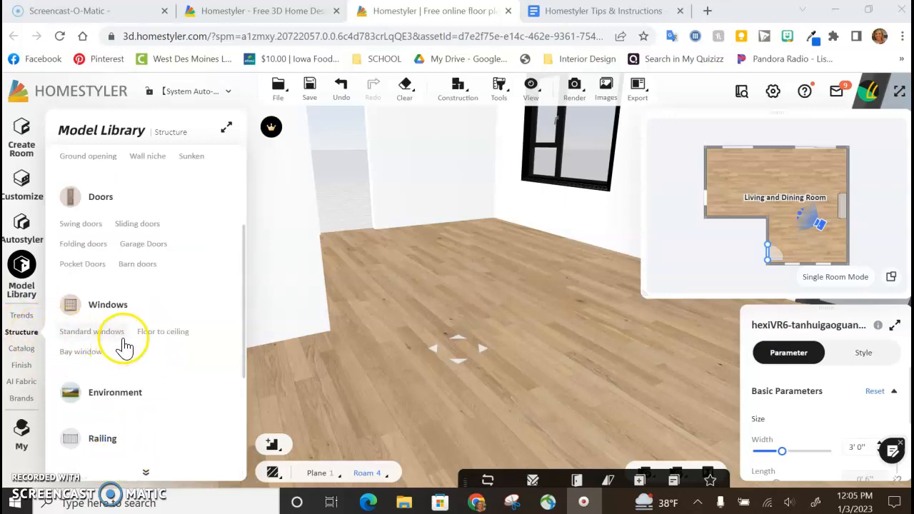
pyautogui.scroll(-3, 124, 346)
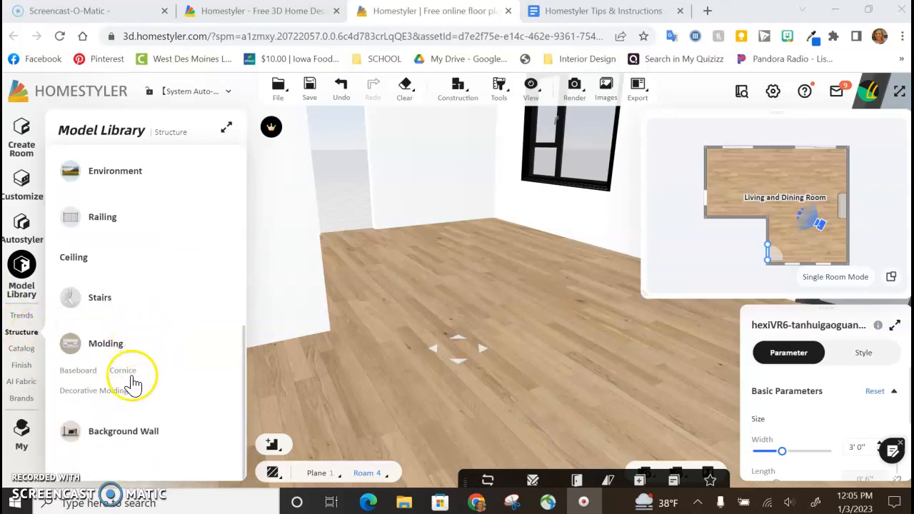
pyautogui.click(78, 372)
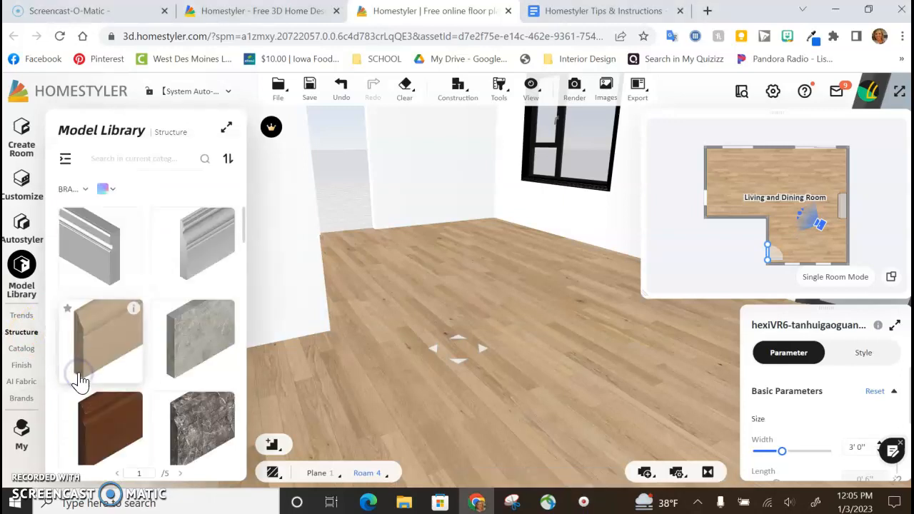
# Step: Add the plain flat white baseboard along the walls of the whole living and dining room
pyautogui.scroll(-3, 160, 326)
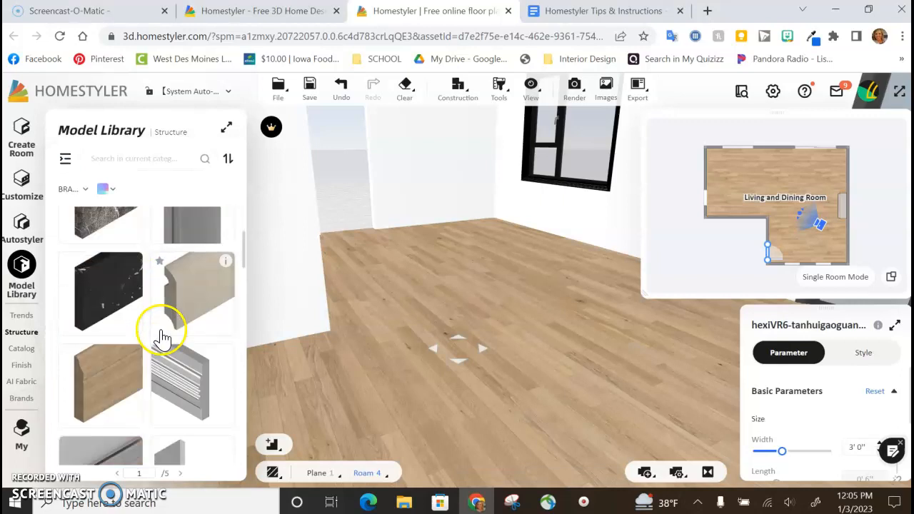
pyautogui.scroll(-5, 120, 363)
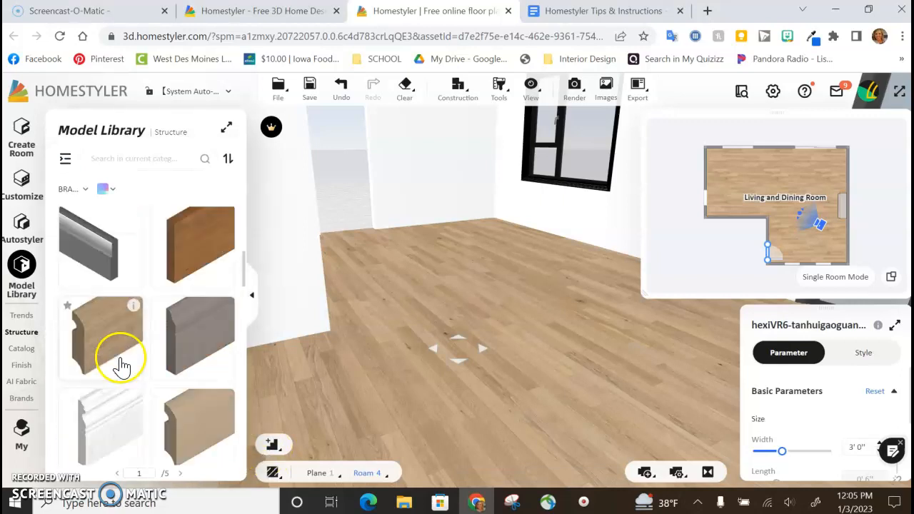
pyautogui.scroll(-2, 123, 365)
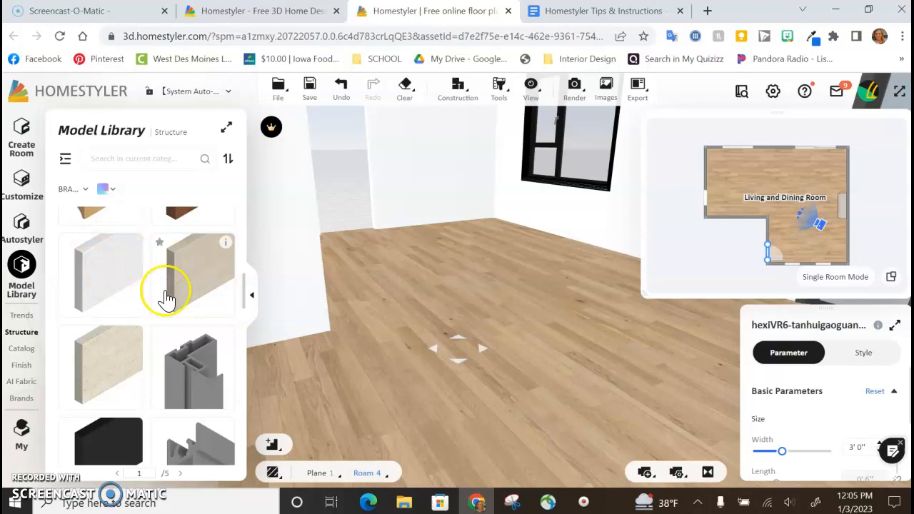
pyautogui.click(112, 285)
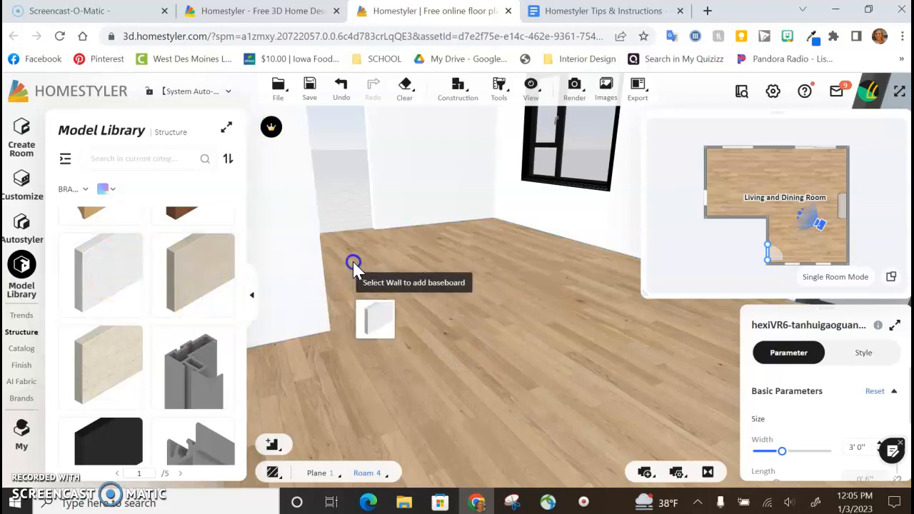
pyautogui.click(488, 215)
pyautogui.moveTo(490, 275); pyautogui.dragTo(404, 309)
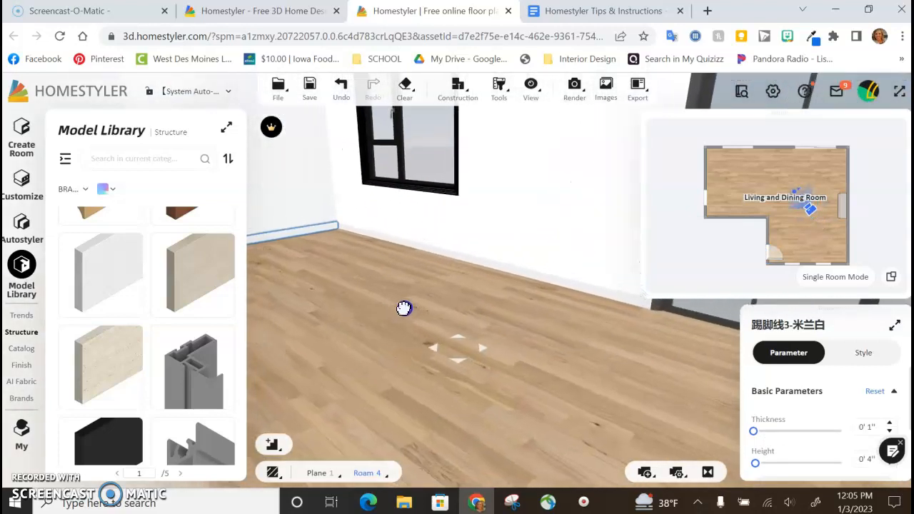
# Step: Set the height of the baseboard under the black window to 0' 6" and apply it to walls in all rooms
pyautogui.click(377, 238)
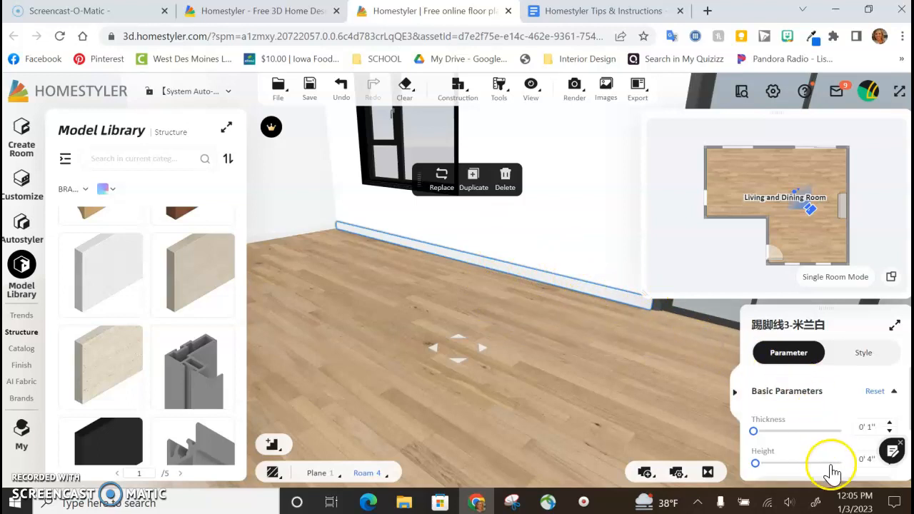
pyautogui.scroll(-2, 863, 465)
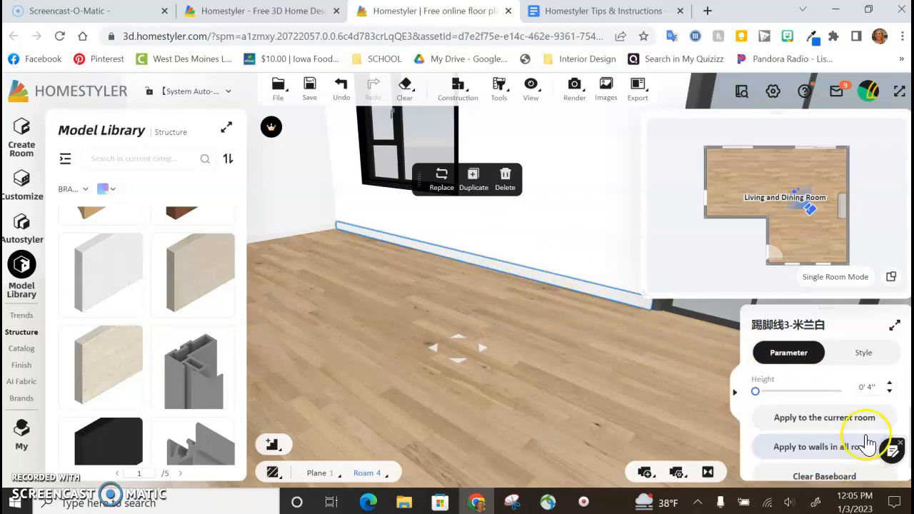
pyautogui.click(891, 387)
pyautogui.click(891, 386)
pyautogui.click(873, 387)
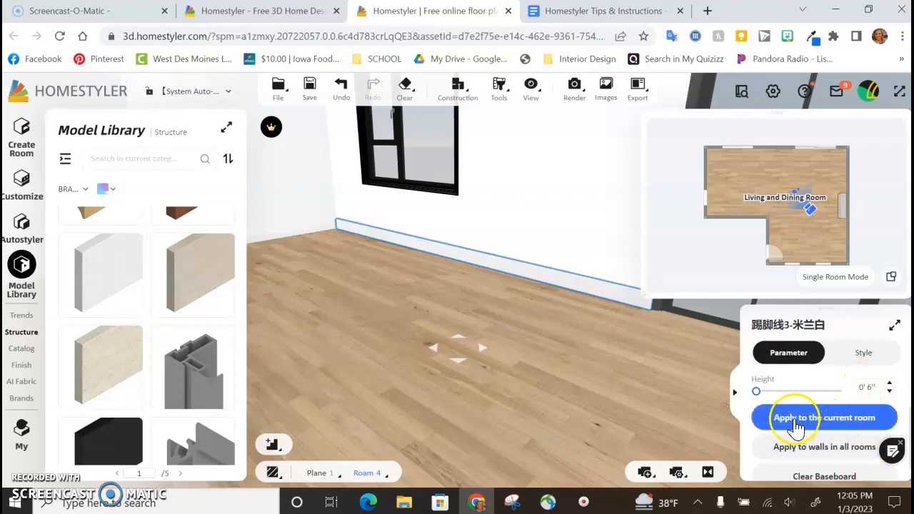
pyautogui.click(817, 450)
# Step: Browse further baseboard profiles in the library and inspect the living and dining room floor's pattern and material
pyautogui.click(378, 287)
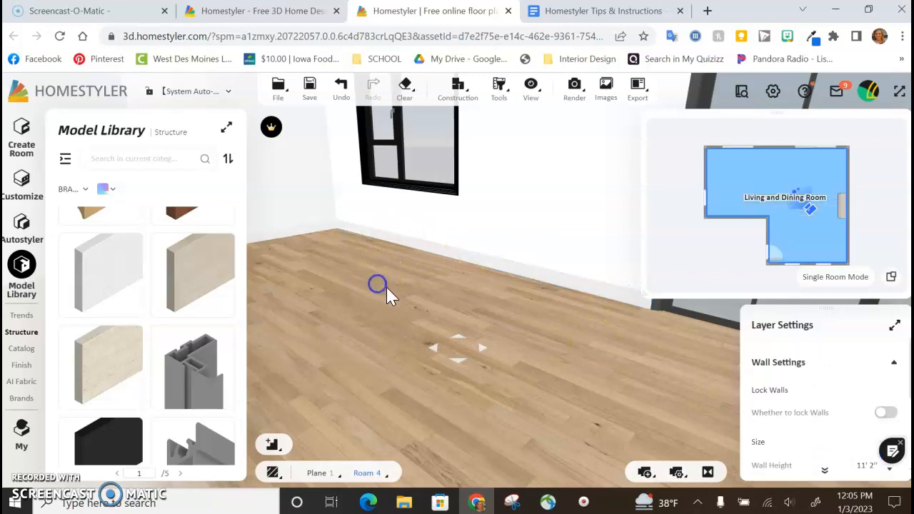
pyautogui.scroll(-5, 132, 307)
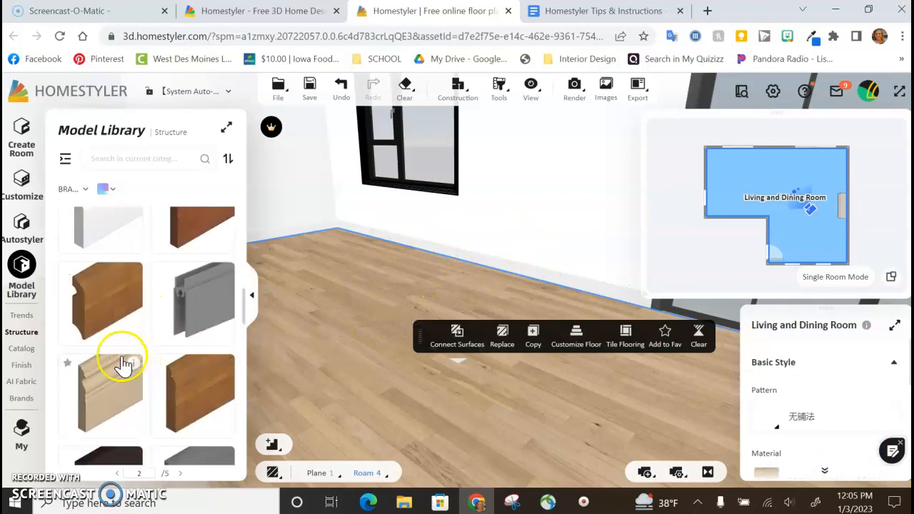
pyautogui.scroll(-1, 112, 408)
pyautogui.scroll(-1, 102, 434)
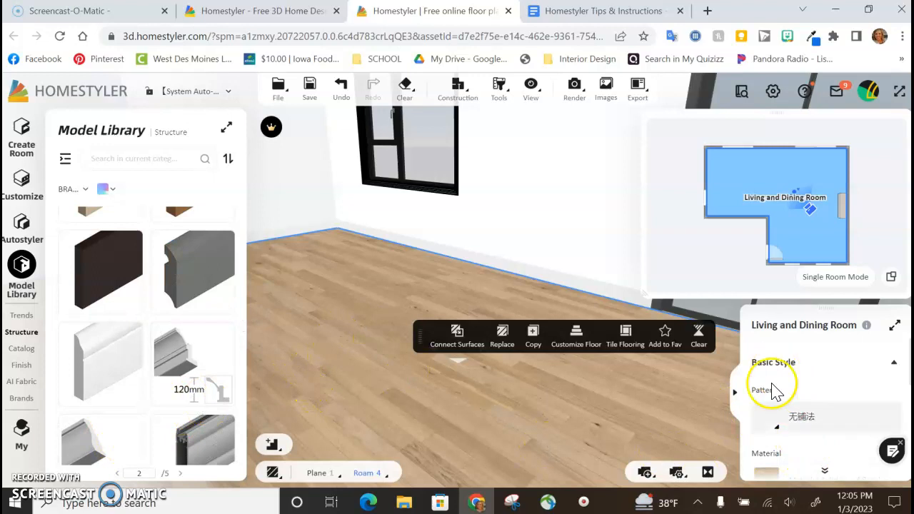
pyautogui.scroll(-2, 799, 441)
pyautogui.moveTo(812, 421)
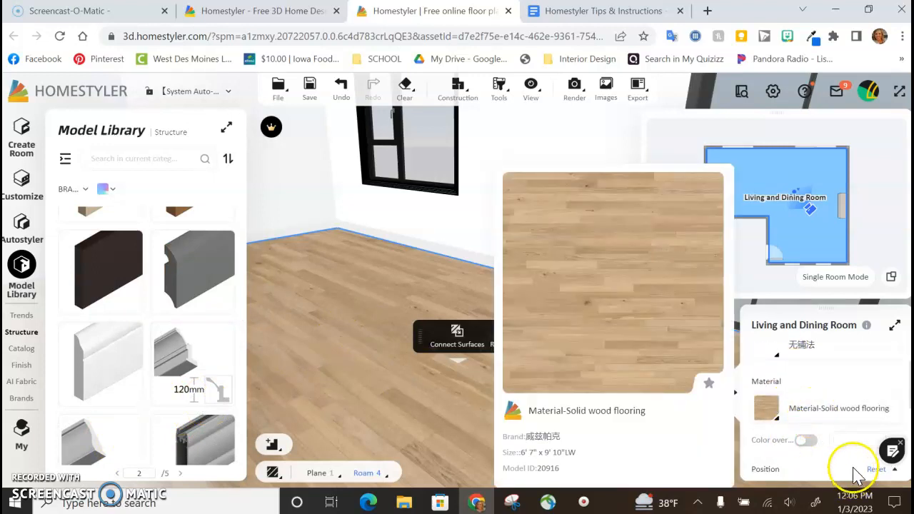
# Step: Review the profile and material in the style settings of the baseboard under the black window
pyautogui.click(387, 237)
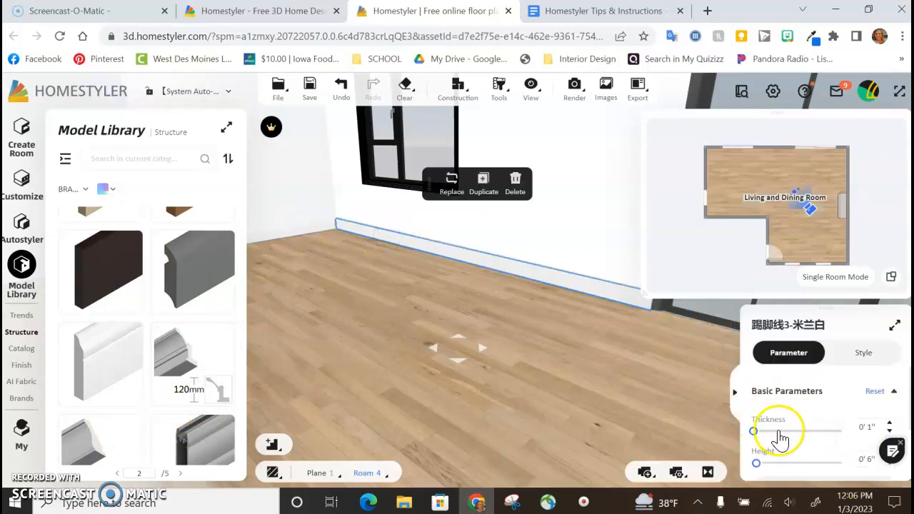
pyautogui.click(841, 352)
pyautogui.moveTo(819, 450)
pyautogui.scroll(-1, 819, 450)
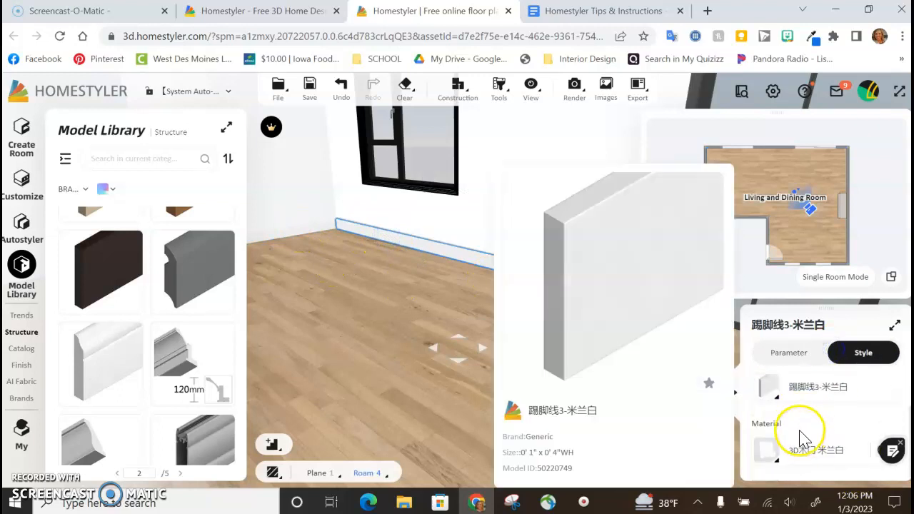
pyautogui.moveTo(767, 457)
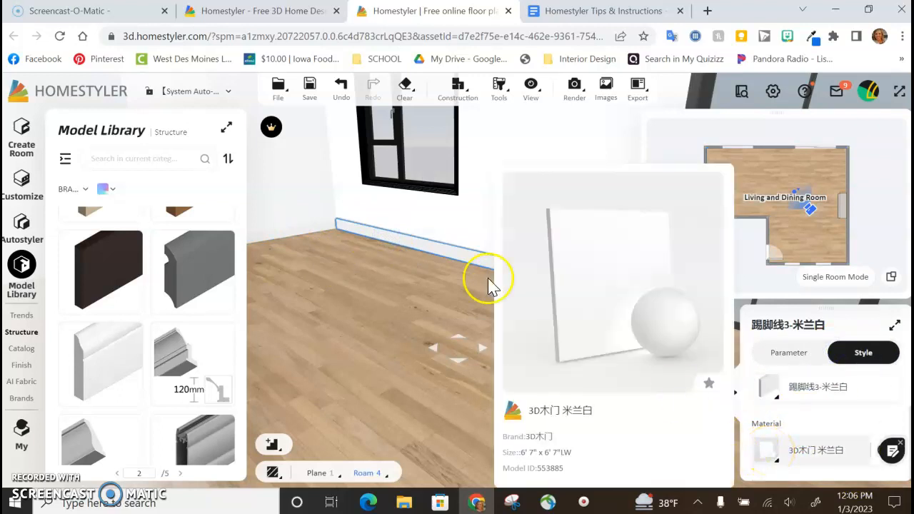
pyautogui.click(398, 239)
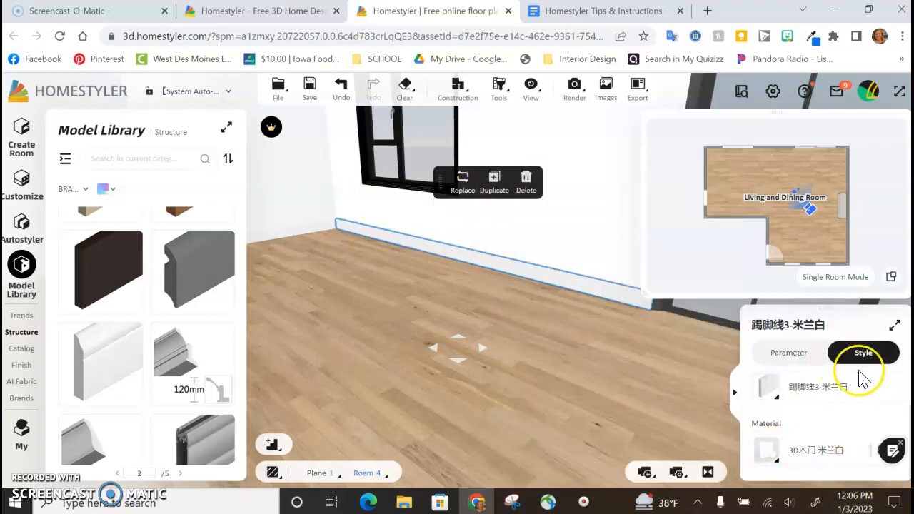
# Step: Browse replacement textures for the baseboard's material, filtering by gray and viewing the material categories, and return without replacing it
pyautogui.click(789, 450)
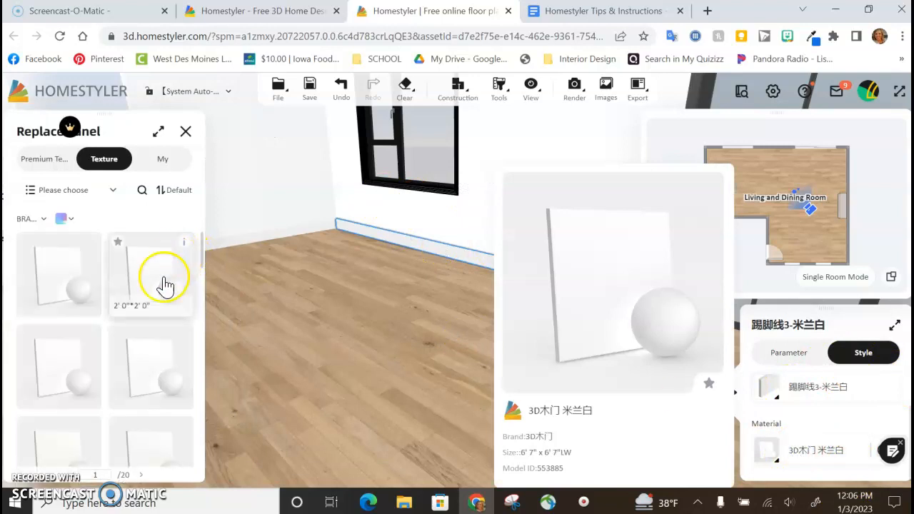
pyautogui.scroll(-3, 149, 293)
pyautogui.scroll(-2, 108, 253)
pyautogui.moveTo(70, 212)
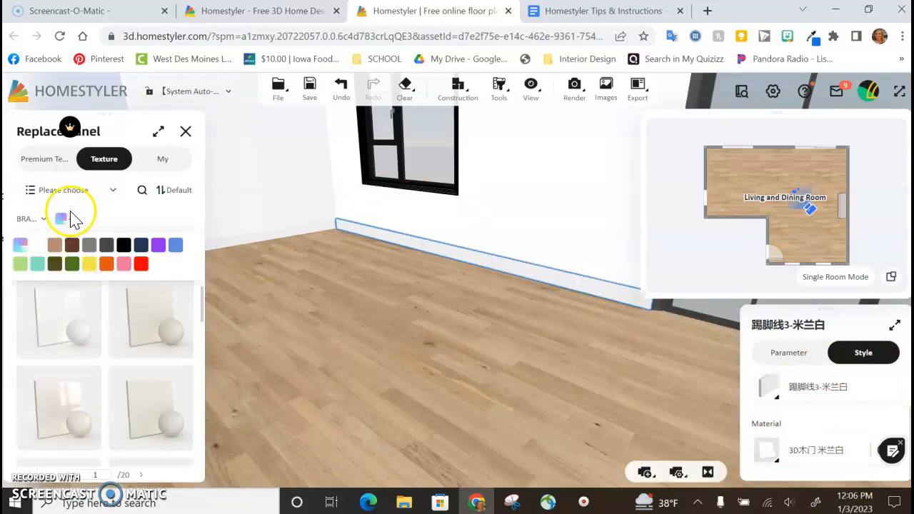
pyautogui.click(86, 248)
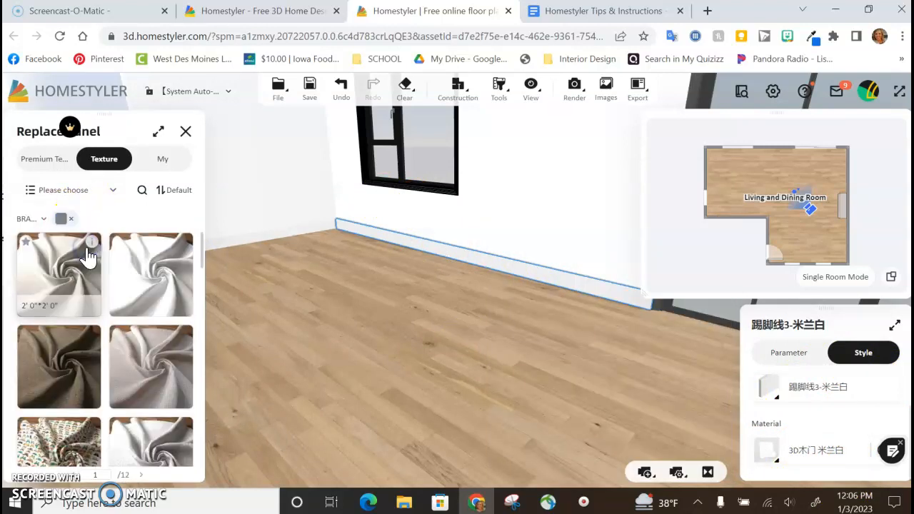
pyautogui.moveTo(39, 221)
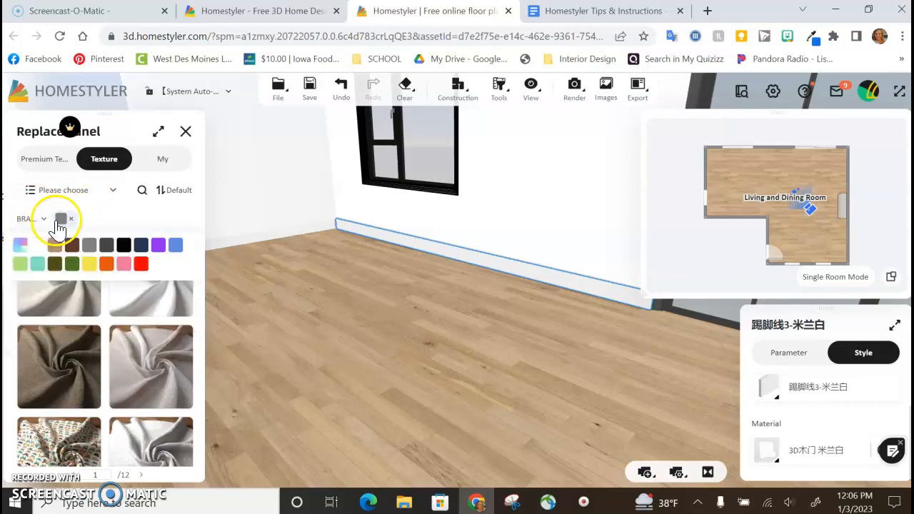
pyautogui.click(57, 191)
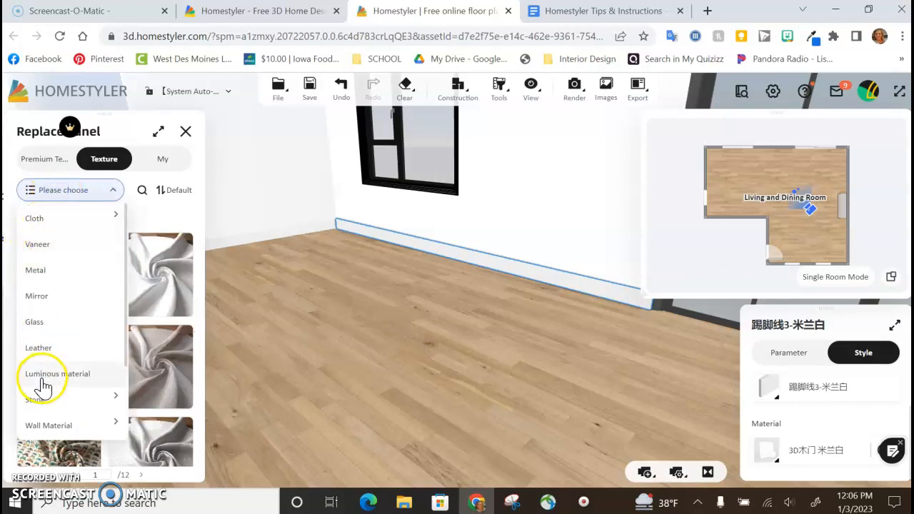
pyautogui.click(448, 367)
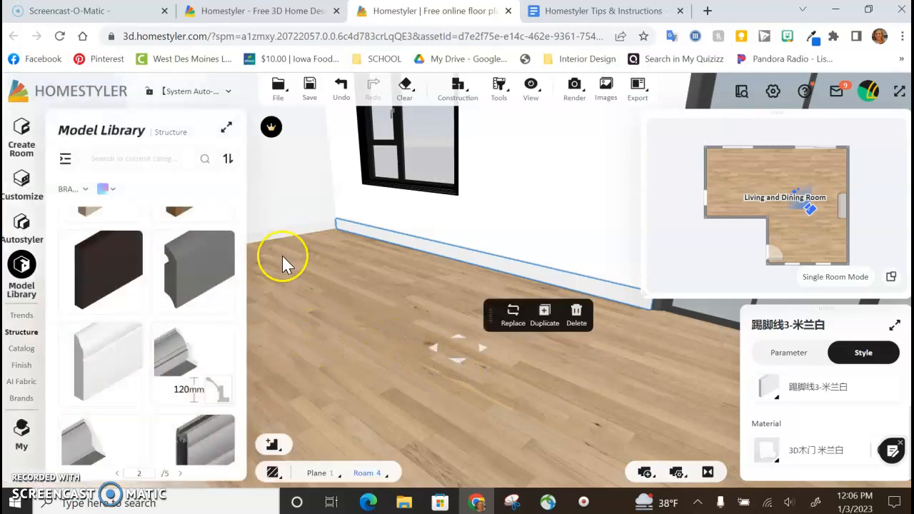
# Step: Check the Part #2 items in the Homestyler Tips & Instructions document and open the Finish library's Floor category in Homestyler
pyautogui.click(569, 18)
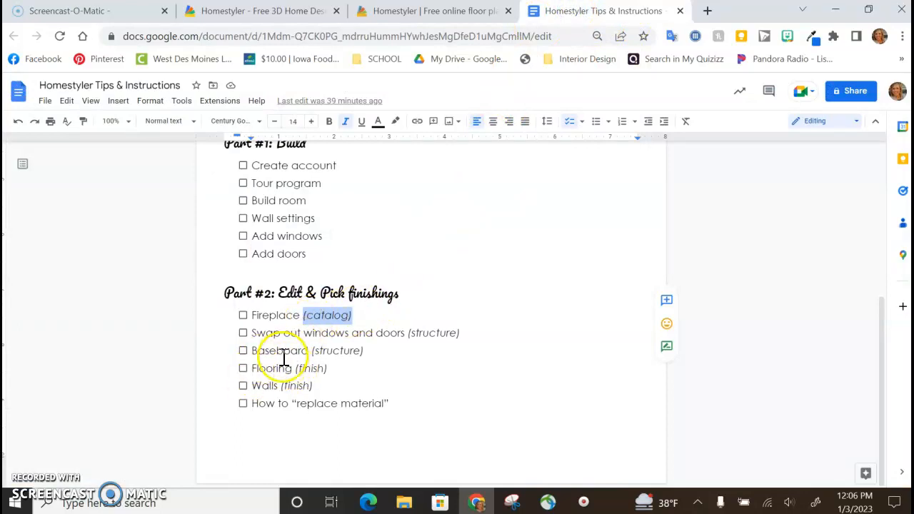
pyautogui.click(451, 12)
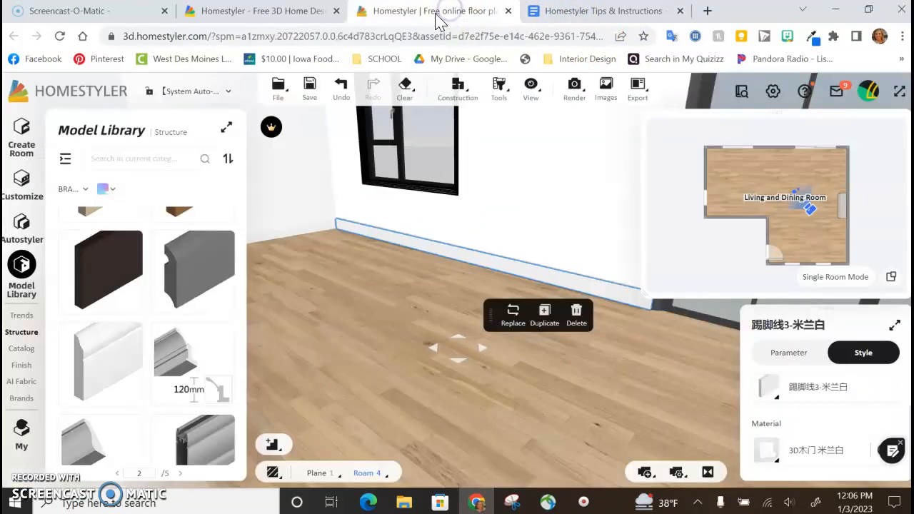
pyautogui.click(15, 333)
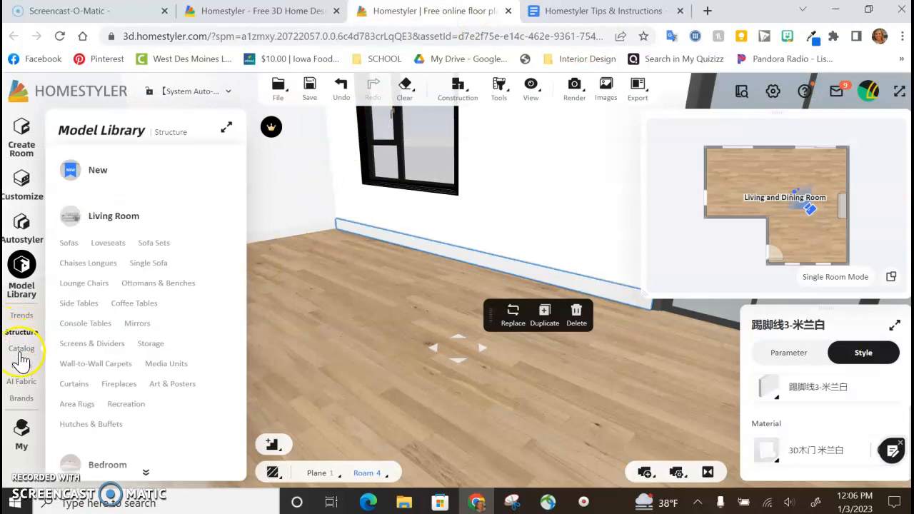
pyautogui.moveTo(24, 367)
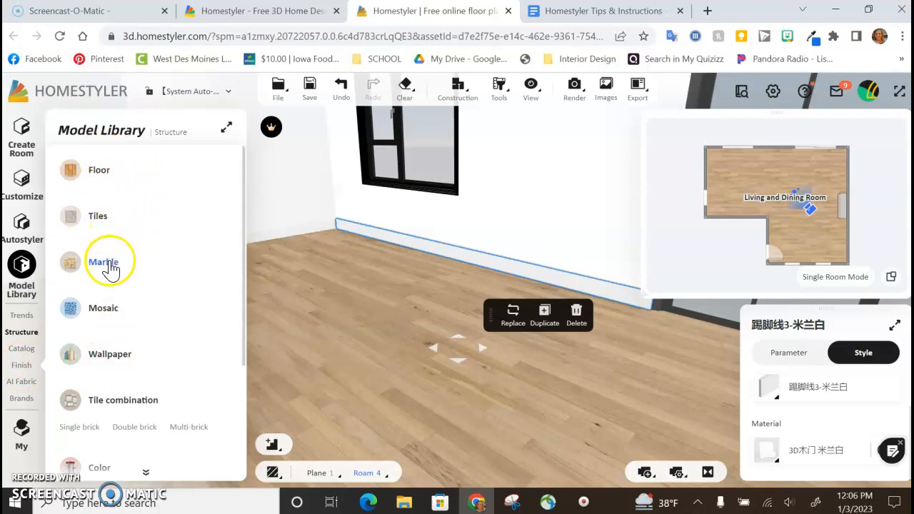
pyautogui.scroll(-2, 139, 333)
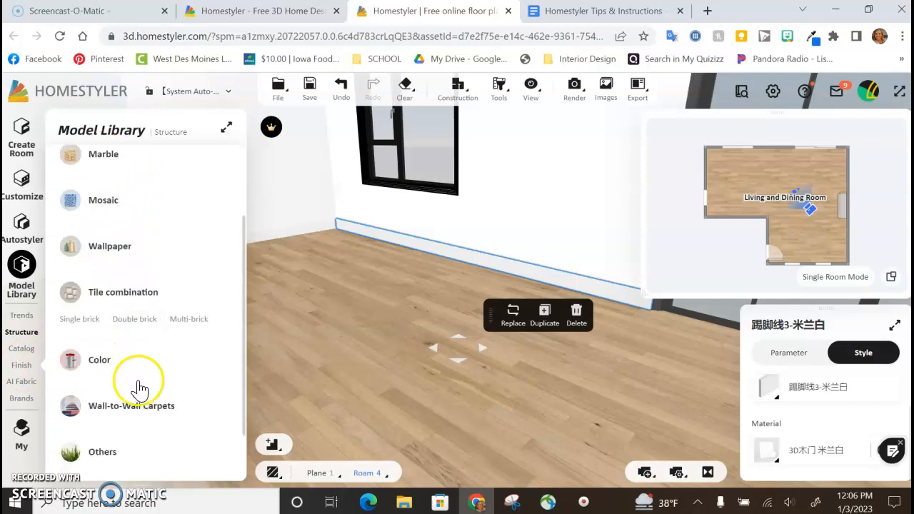
pyautogui.scroll(2, 147, 421)
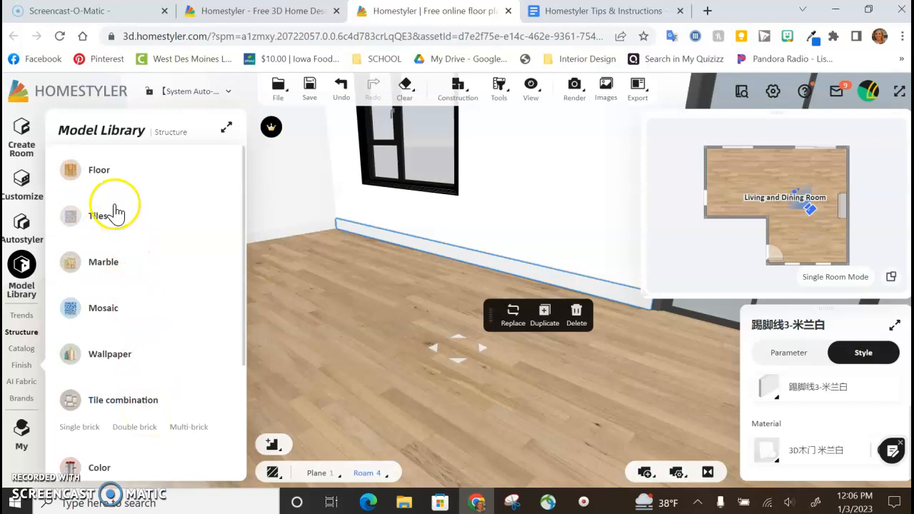
pyautogui.click(97, 177)
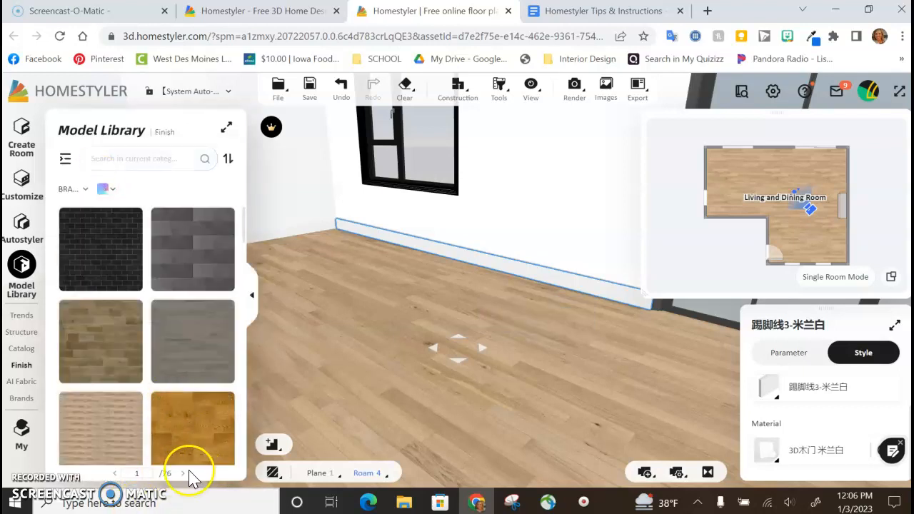
# Step: Enlarge the model library and browse the Floor finishes, comparing wood tones, plank patterns and sizes through page 6
pyautogui.scroll(-5, 159, 310)
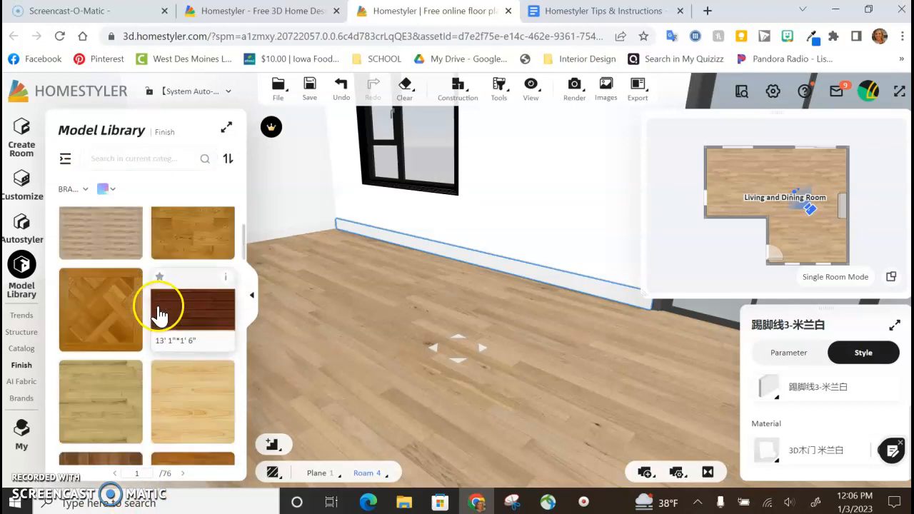
pyautogui.scroll(-5, 160, 343)
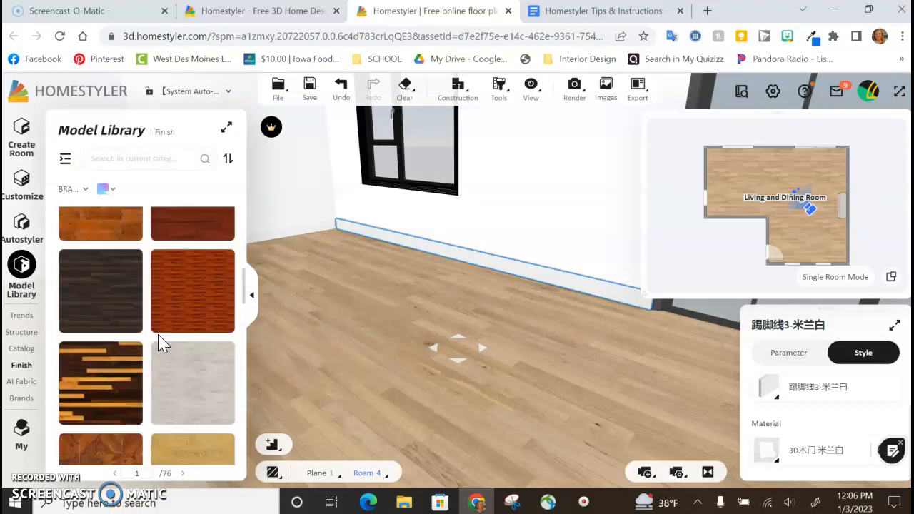
pyautogui.click(226, 127)
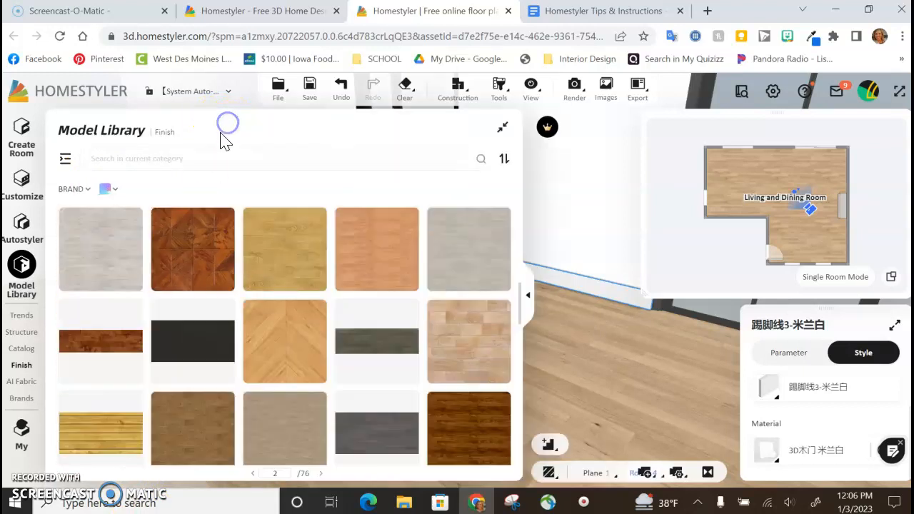
pyautogui.scroll(-6, 284, 322)
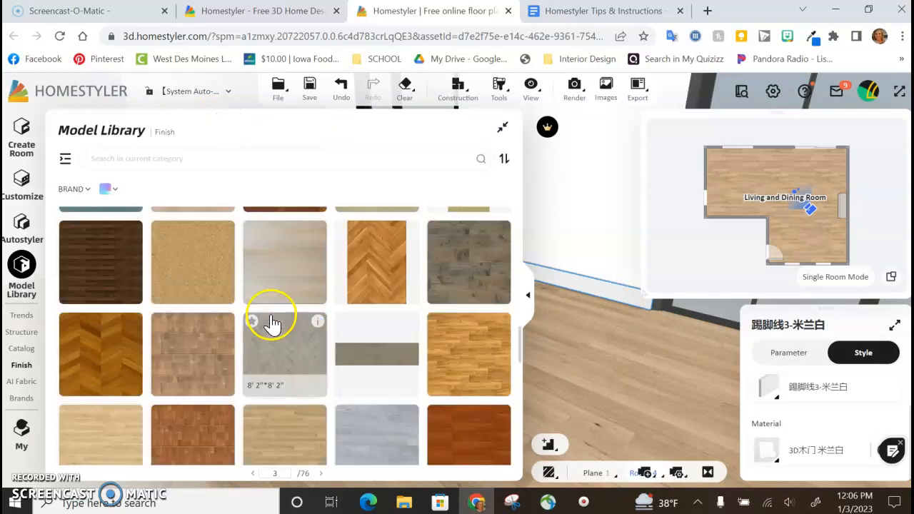
pyautogui.scroll(-3, 268, 323)
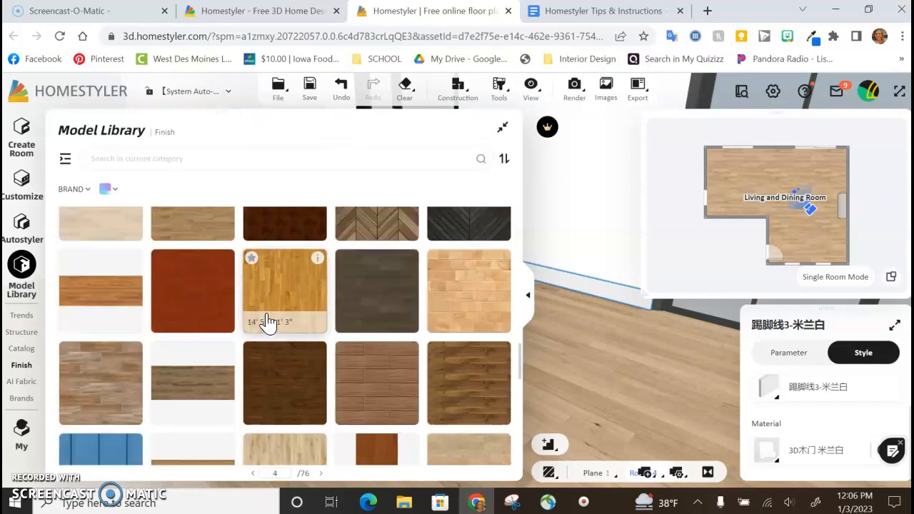
pyautogui.scroll(-3, 264, 323)
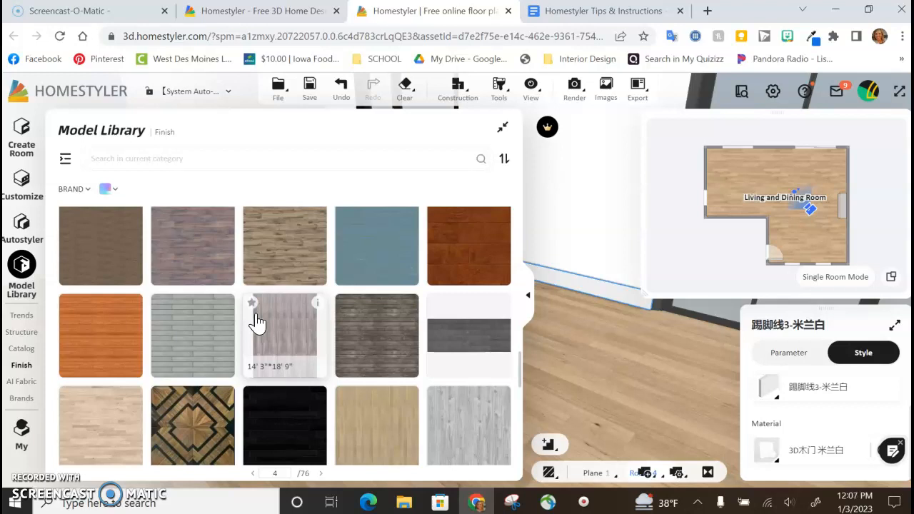
pyautogui.scroll(-3, 257, 323)
pyautogui.scroll(-2, 251, 323)
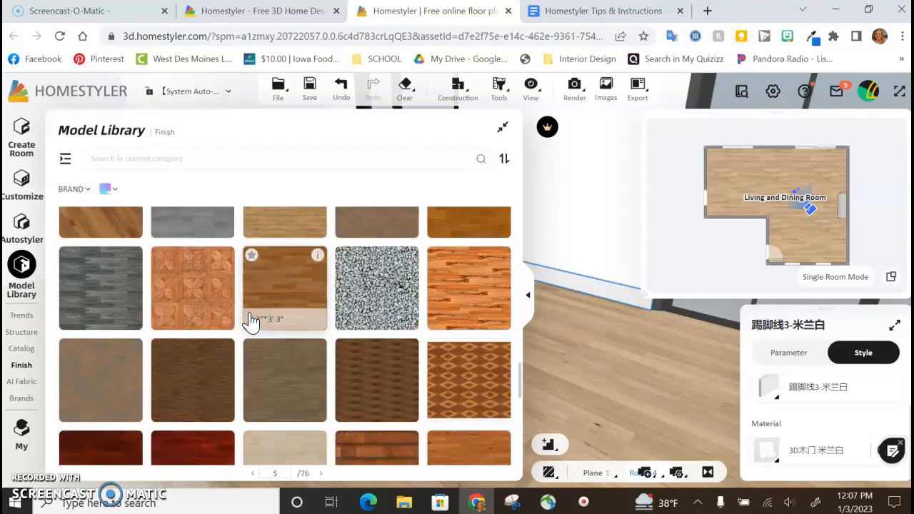
pyautogui.scroll(-6, 208, 294)
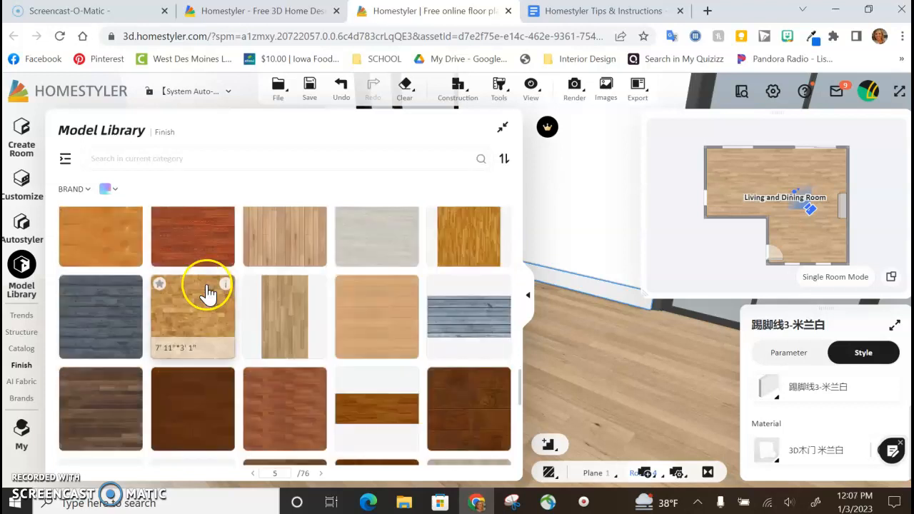
pyautogui.scroll(-2, 212, 295)
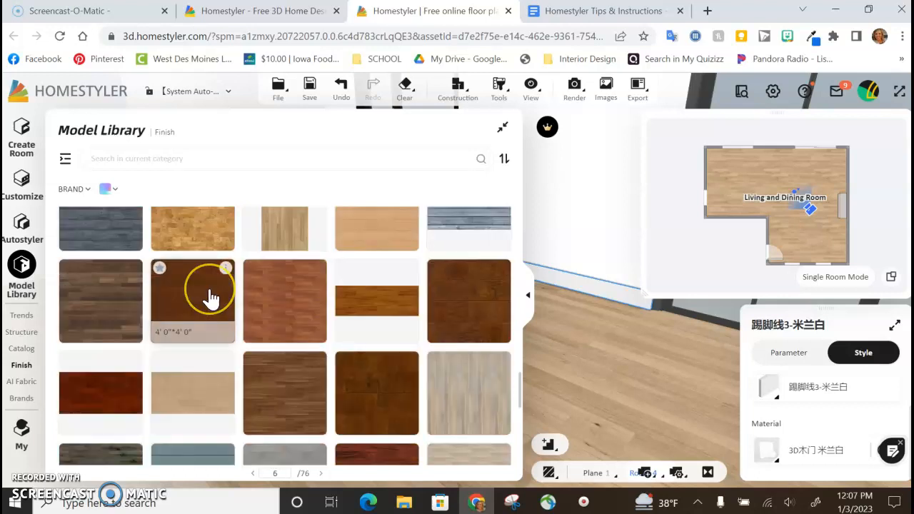
pyautogui.scroll(-4, 205, 303)
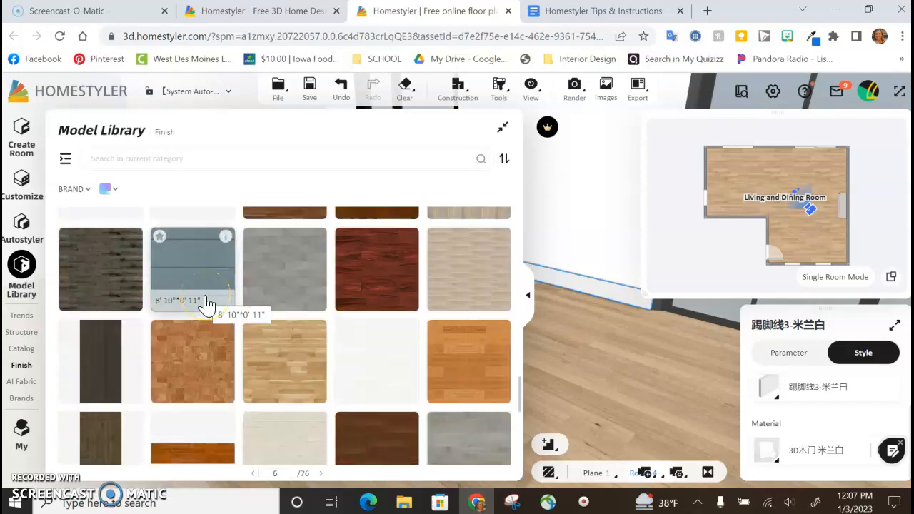
pyautogui.scroll(10, 204, 300)
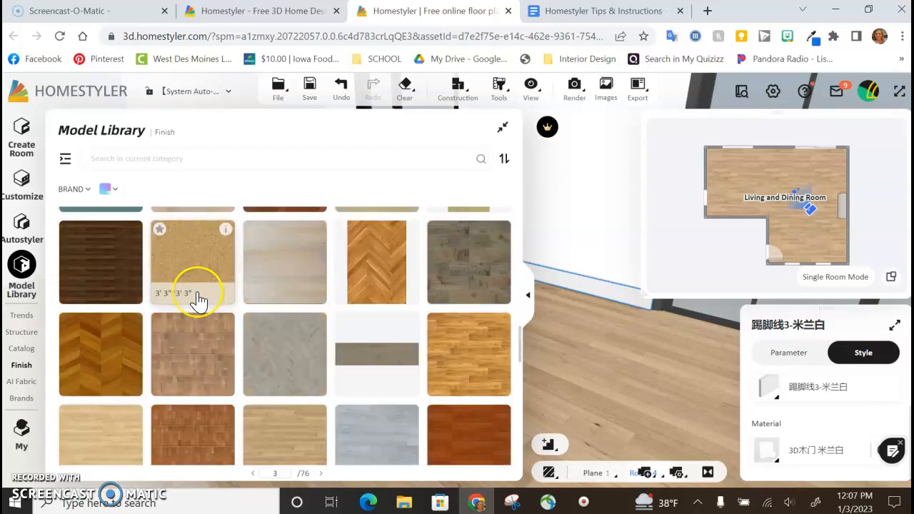
pyautogui.scroll(8, 198, 301)
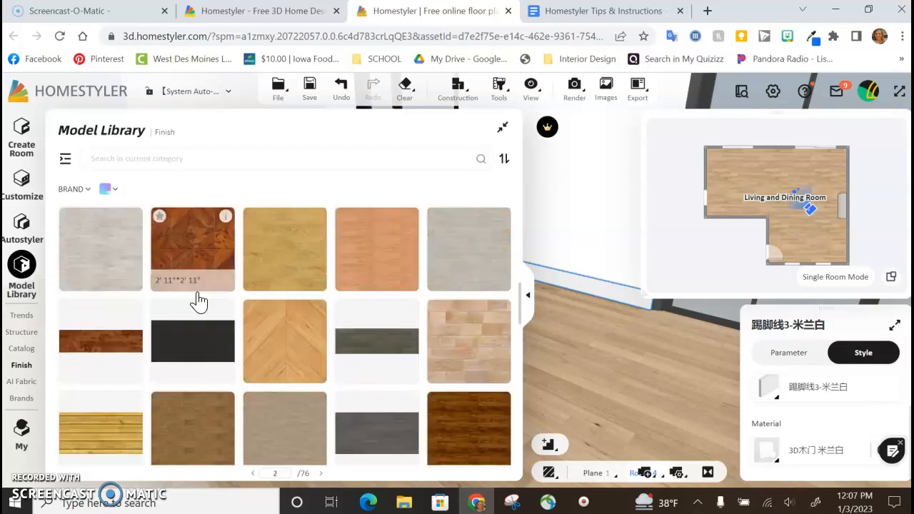
pyautogui.scroll(1, 198, 301)
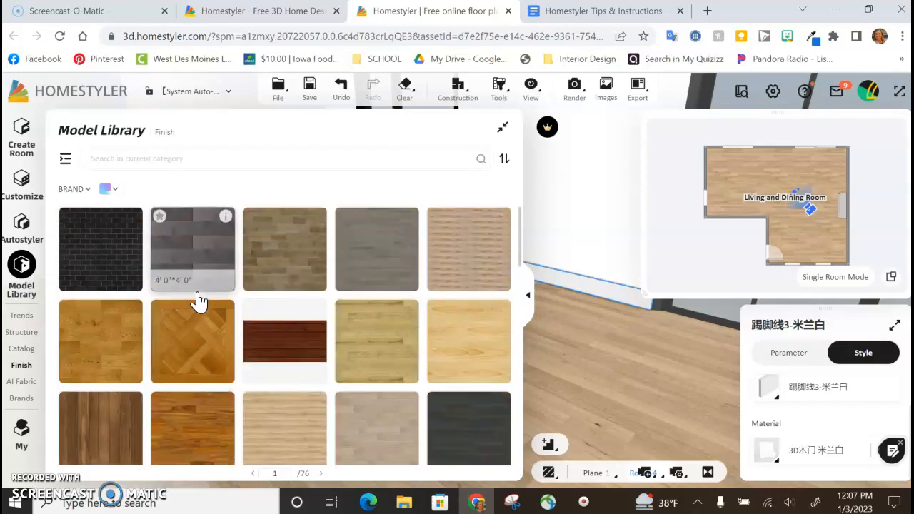
# Step: Apply the light chevron wood finish sized 2' 3" by 2' 3" to the living and dining room floor
pyautogui.scroll(-5, 198, 302)
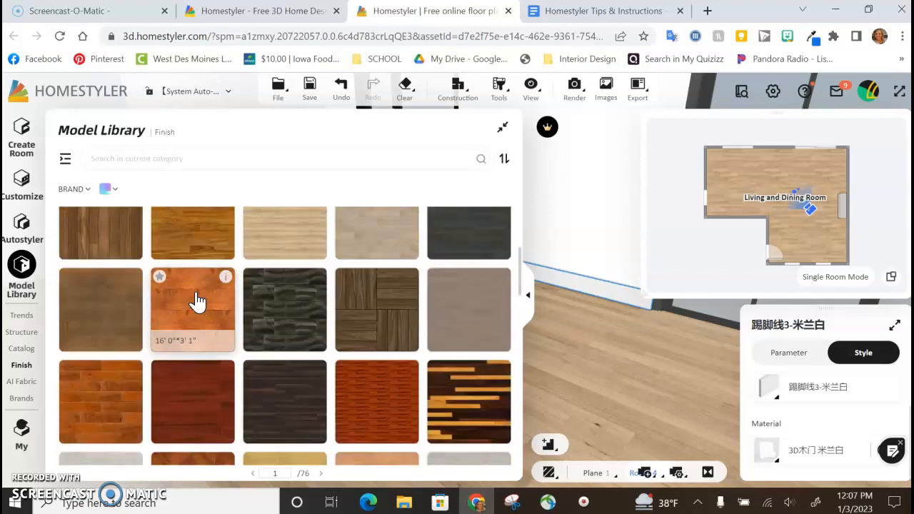
pyautogui.scroll(-5, 192, 307)
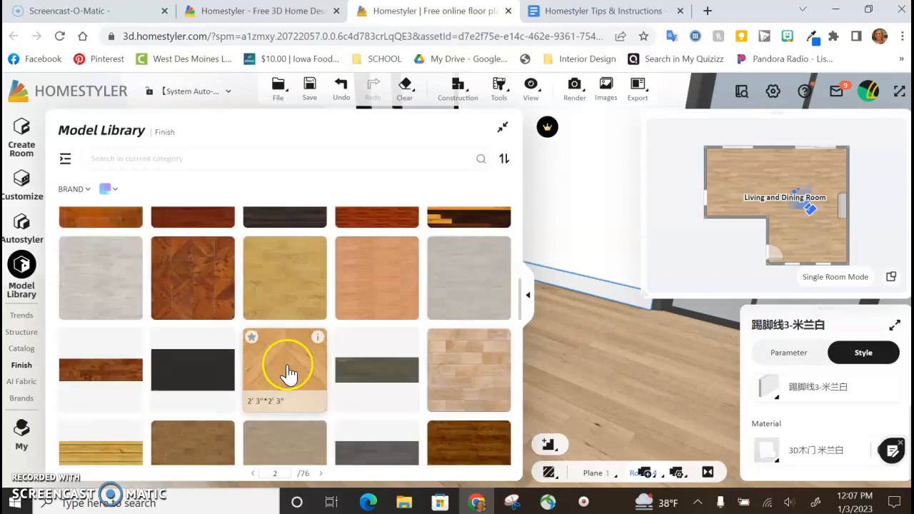
pyautogui.click(277, 362)
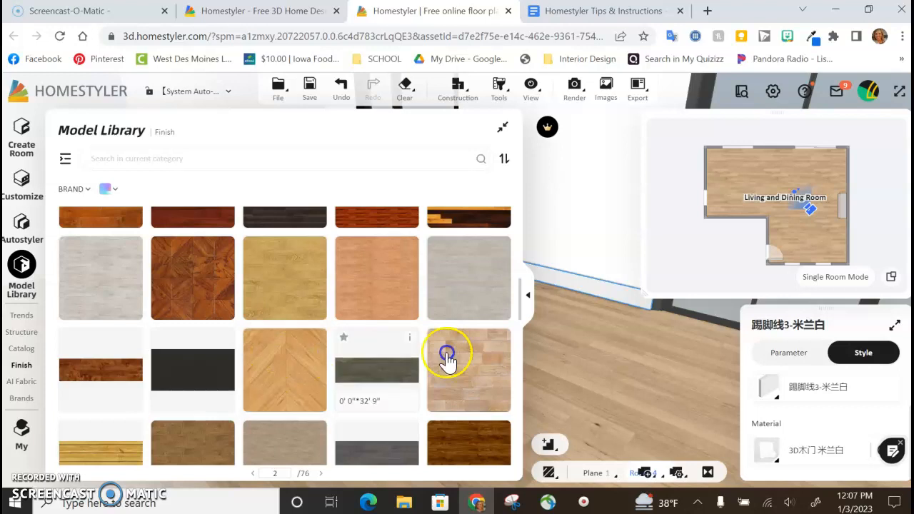
pyautogui.click(640, 362)
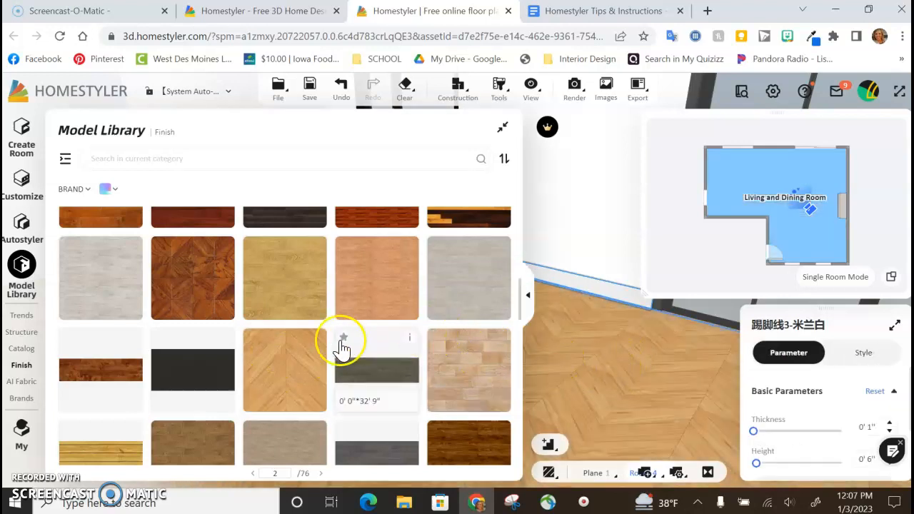
# Step: Replace the living and dining room floor with the pale beige wood plank finish from page 3 and inspect it in the room
pyautogui.scroll(-3, 328, 350)
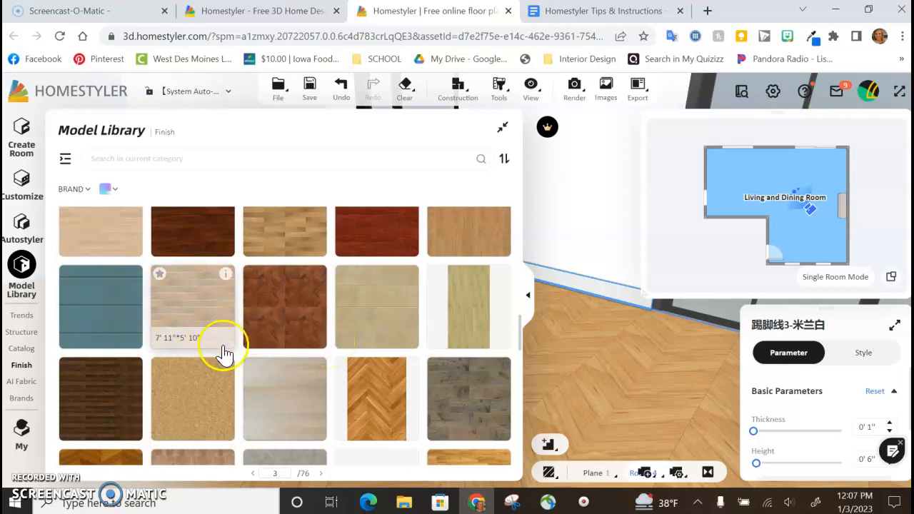
pyautogui.scroll(-3, 222, 351)
pyautogui.scroll(-2, 222, 351)
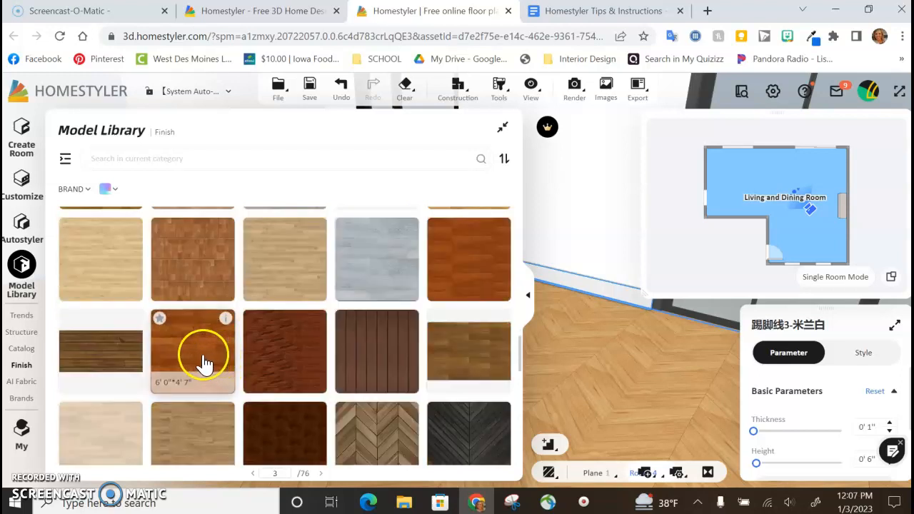
pyautogui.click(101, 431)
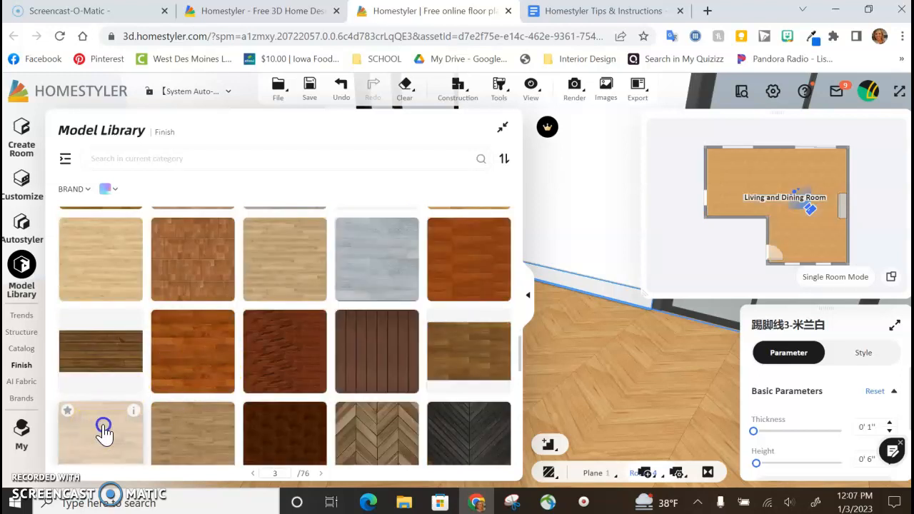
pyautogui.click(657, 380)
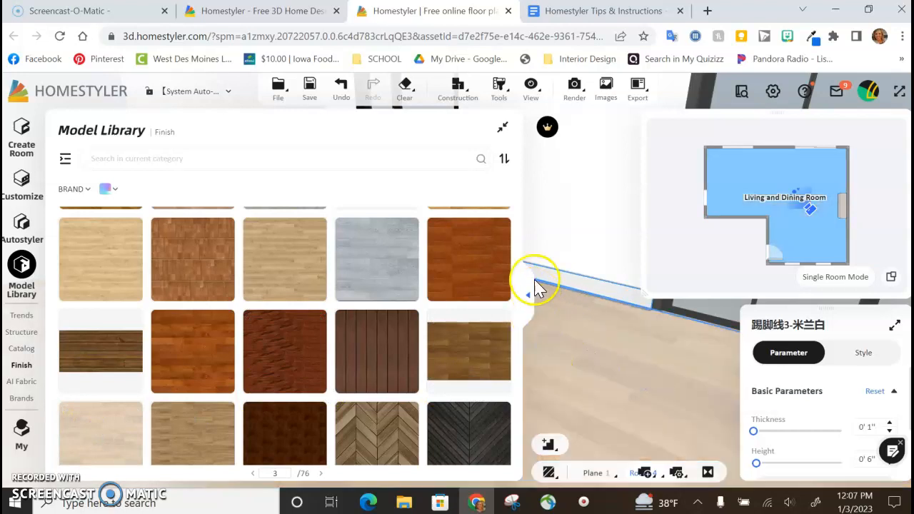
pyautogui.click(528, 294)
pyautogui.moveTo(312, 382); pyautogui.dragTo(336, 375)
pyautogui.click(50, 293)
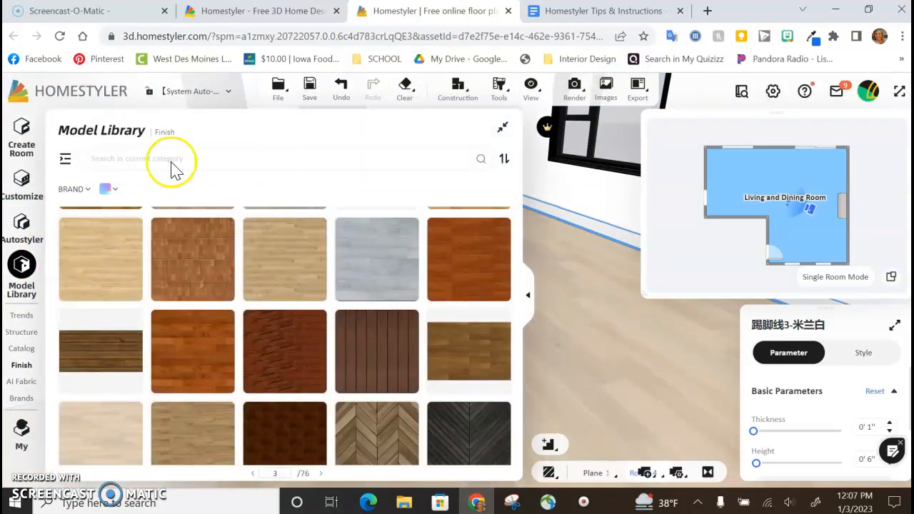
# Step: Apply an off-white from the Color finishes to the walls near the sliding door, and replace it with a light taupe throughout the room
pyautogui.moveTo(23, 366)
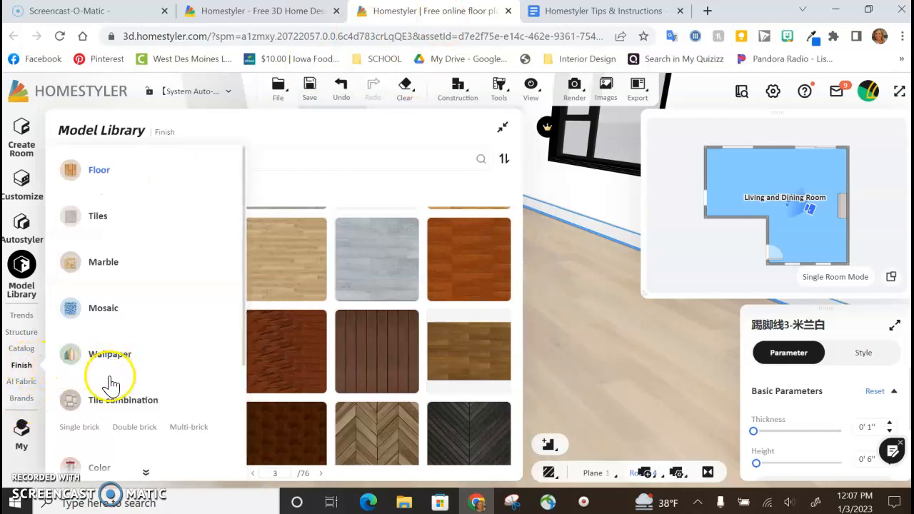
pyautogui.scroll(-2, 109, 375)
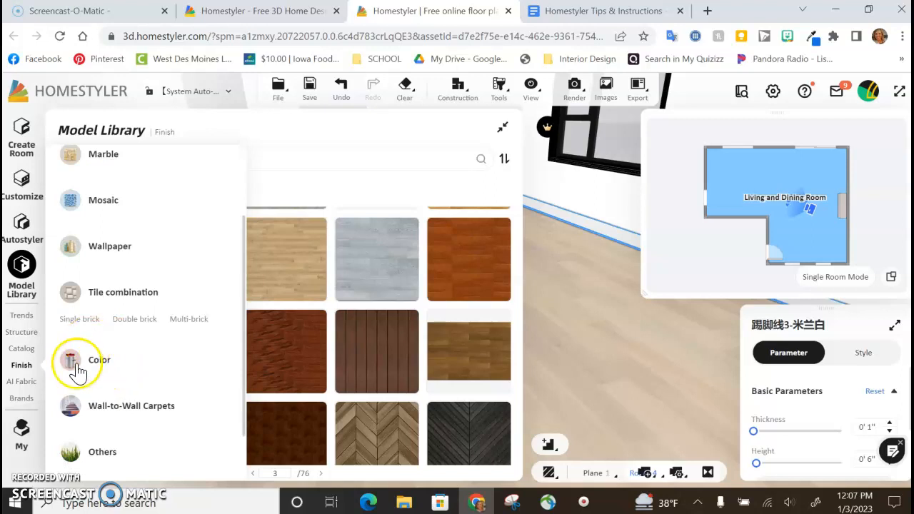
pyautogui.click(100, 362)
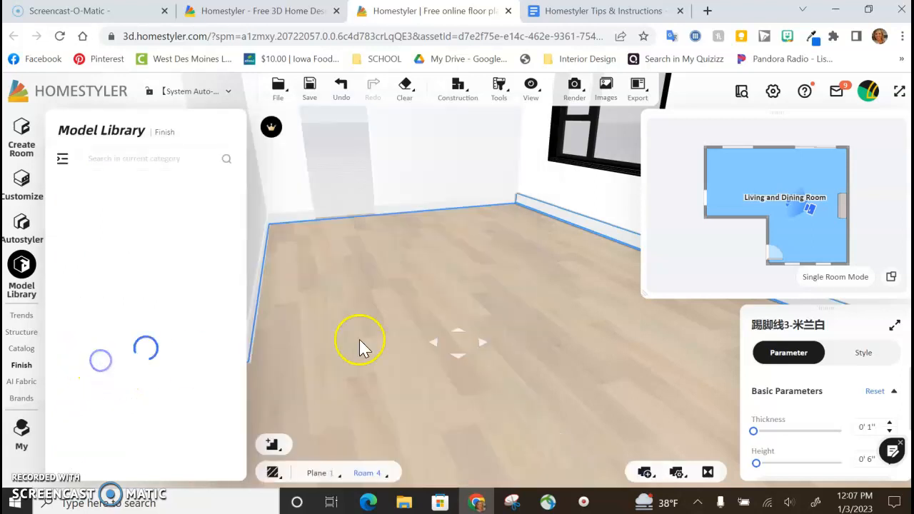
pyautogui.moveTo(809, 206)
pyautogui.mouseDown()
pyautogui.moveTo(811, 225)
pyautogui.moveTo(775, 237)
pyautogui.moveTo(770, 227)
pyautogui.moveTo(782, 211)
pyautogui.moveTo(795, 214)
pyautogui.mouseUp()
pyautogui.moveTo(457, 322); pyautogui.dragTo(493, 341)
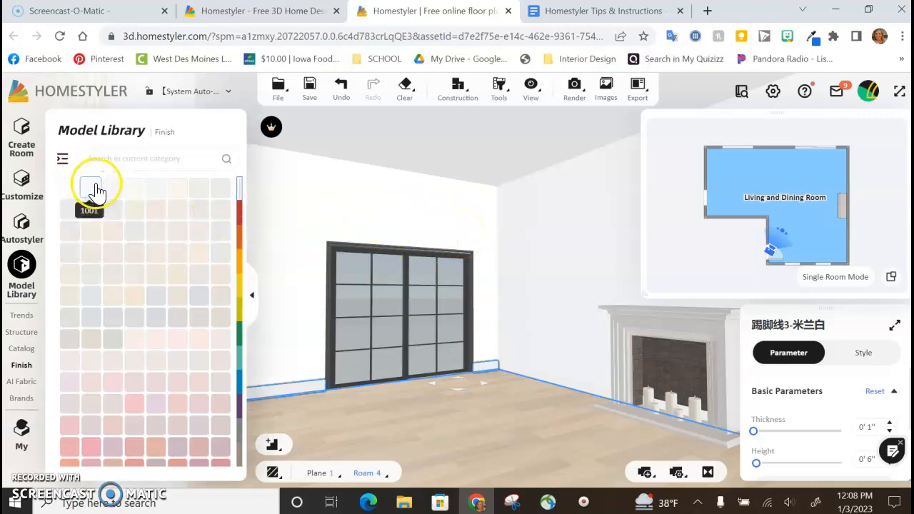
pyautogui.moveTo(110, 193); pyautogui.dragTo(315, 205)
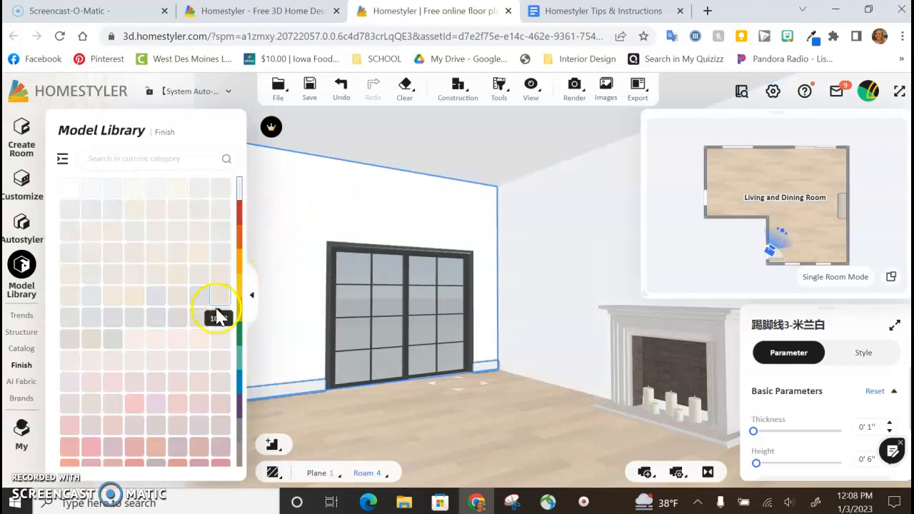
pyautogui.click(241, 454)
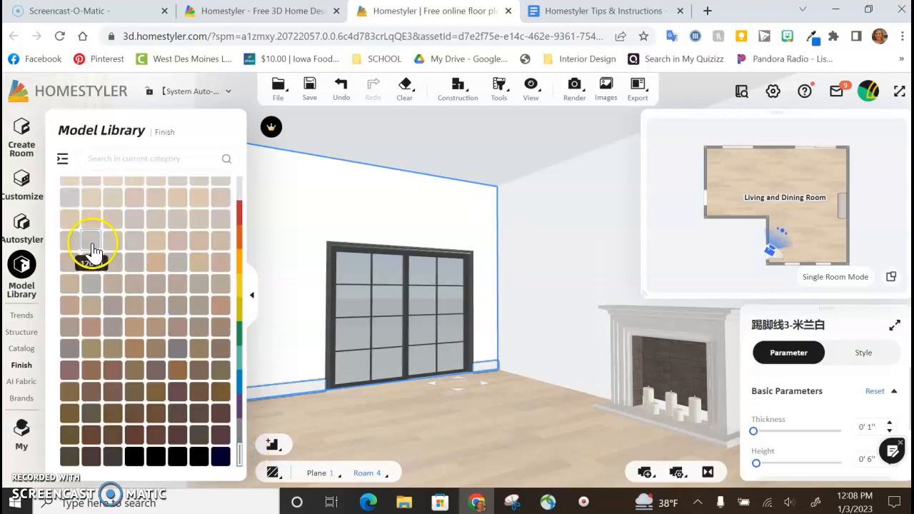
pyautogui.moveTo(70, 245); pyautogui.dragTo(281, 228)
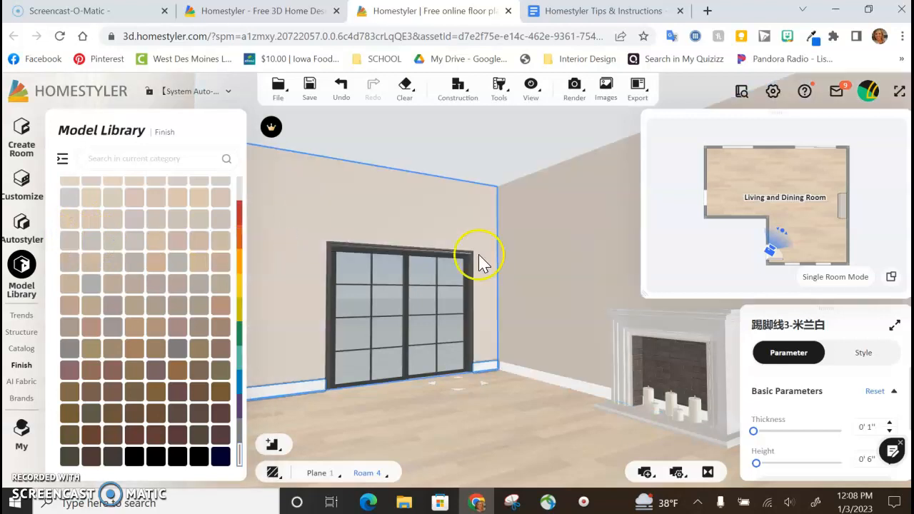
# Step: Try light blue-gray color finish 9029 on the fireplace wall only, and undo the color change
pyautogui.click(461, 411)
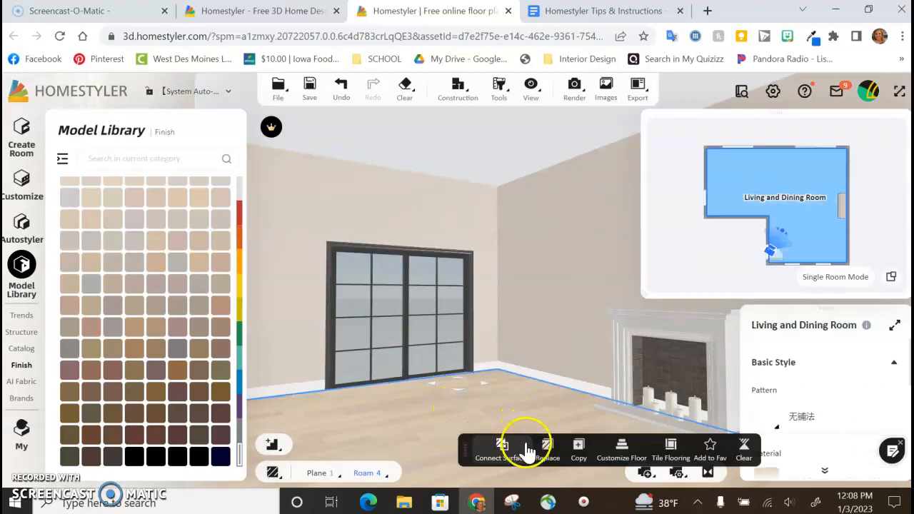
pyautogui.moveTo(452, 426); pyautogui.dragTo(398, 410)
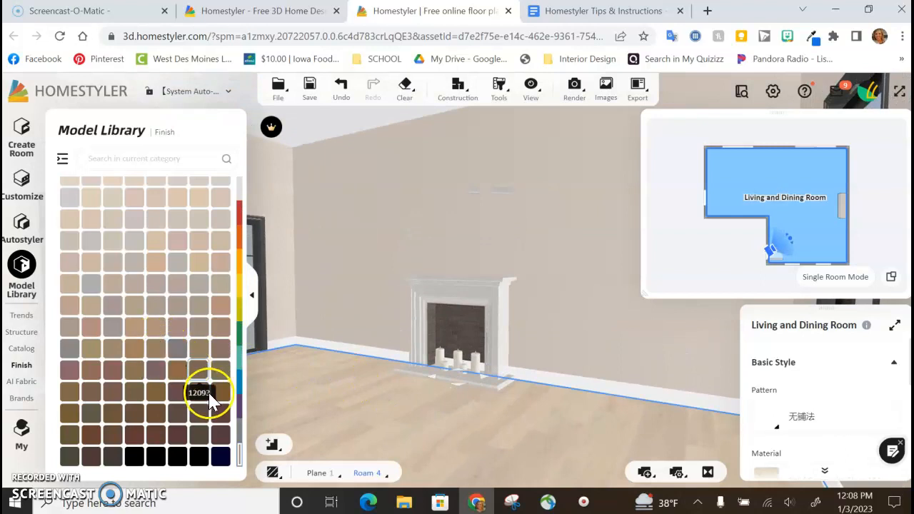
pyautogui.click(239, 363)
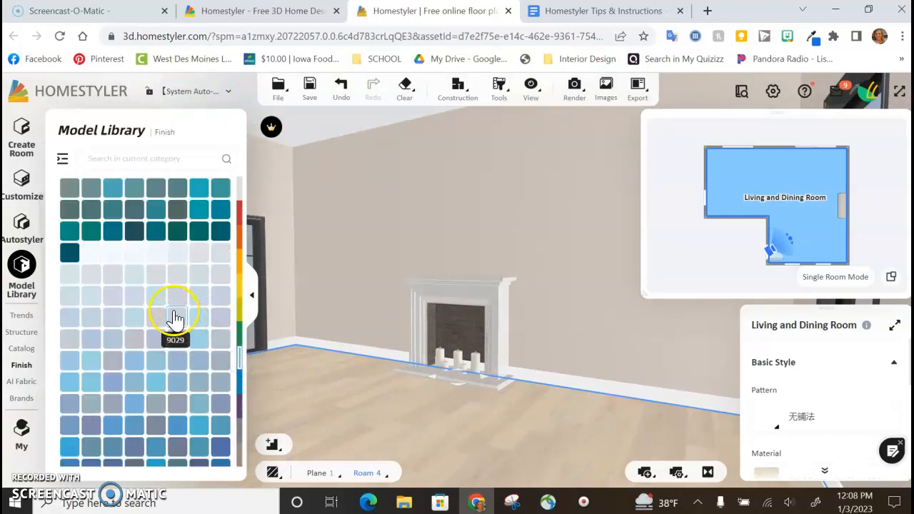
pyautogui.moveTo(177, 323); pyautogui.dragTo(362, 277)
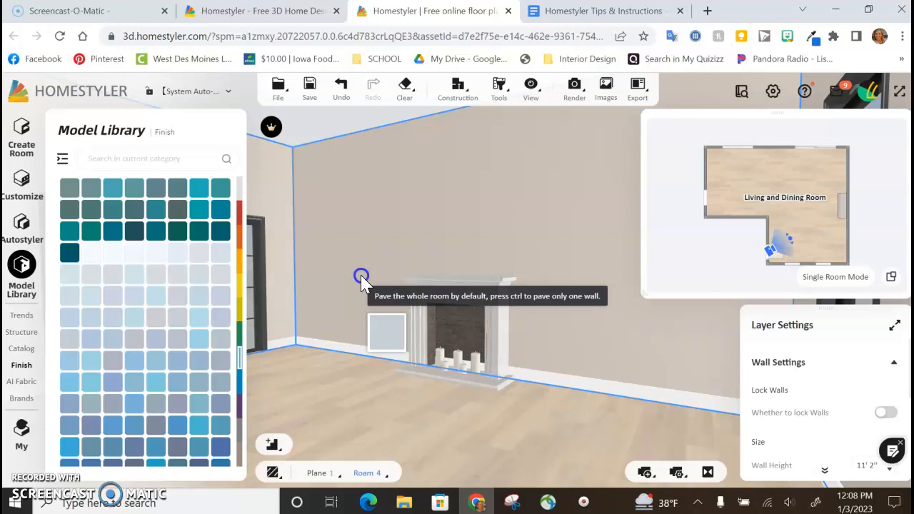
pyautogui.moveTo(361, 278); pyautogui.dragTo(363, 280)
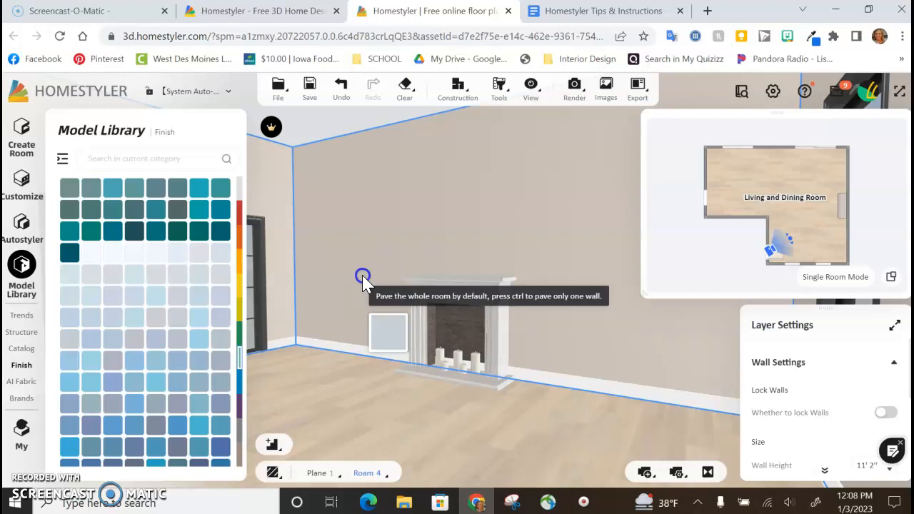
pyautogui.moveTo(363, 280); pyautogui.dragTo(371, 217)
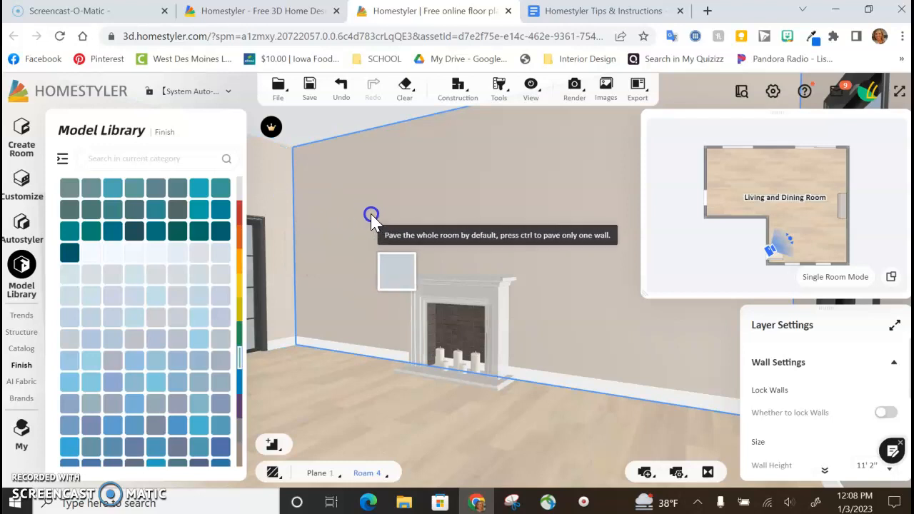
pyautogui.moveTo(372, 221); pyautogui.dragTo(365, 219)
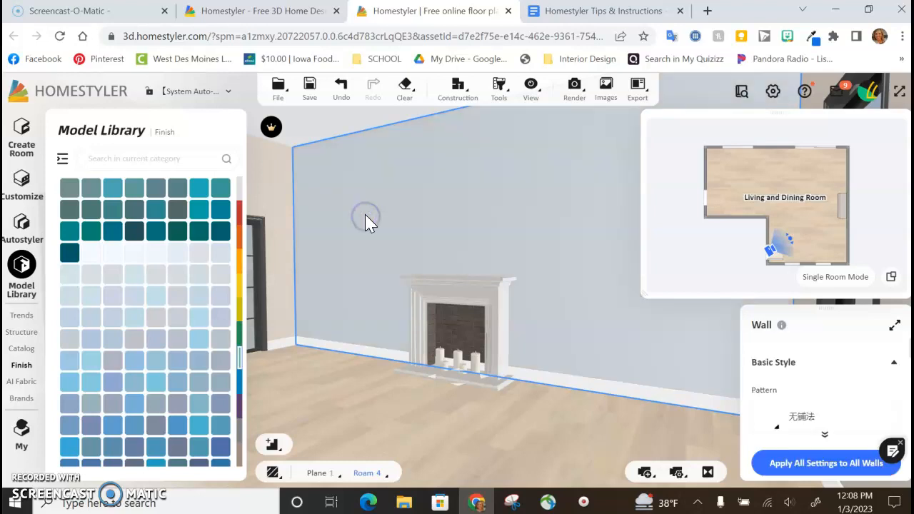
pyautogui.click(362, 404)
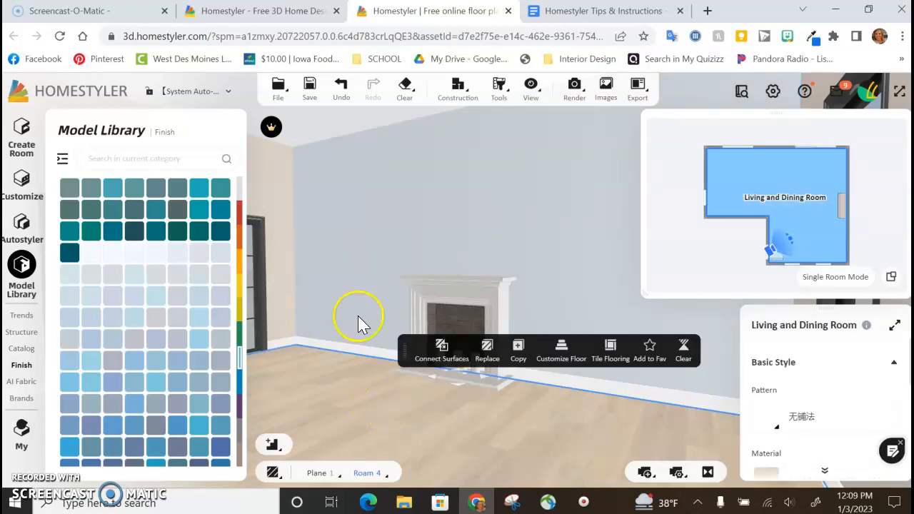
pyautogui.click(341, 89)
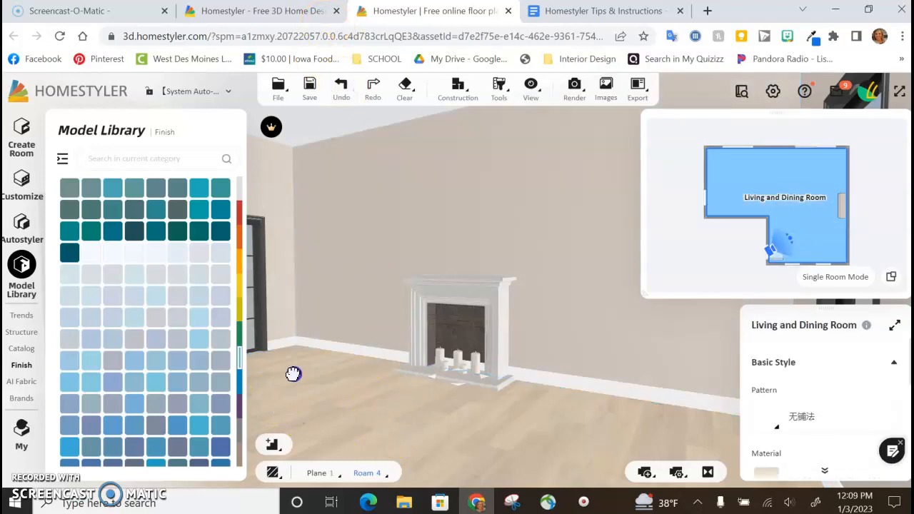
# Step: Open the Wallpaper finishes and browse the patterns, textures and sizes through page 5
pyautogui.moveTo(294, 373); pyautogui.dragTo(337, 363)
pyautogui.click(22, 366)
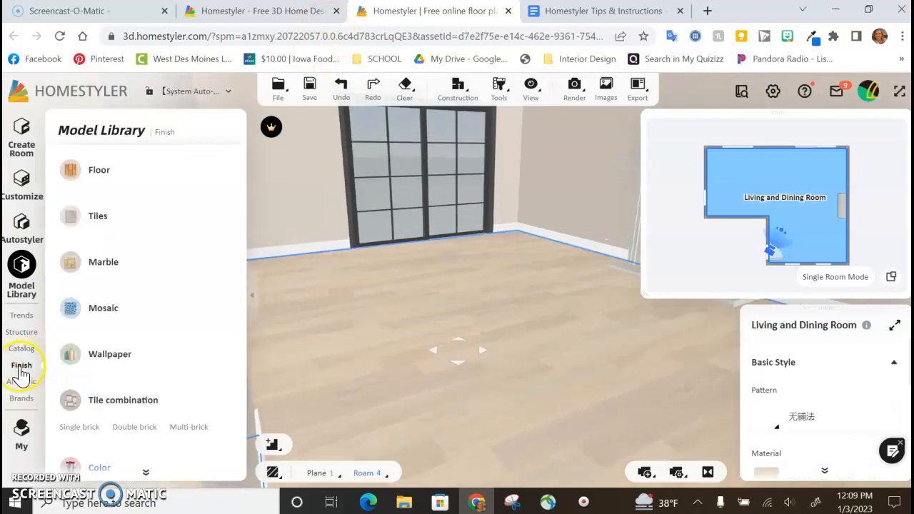
pyautogui.click(109, 355)
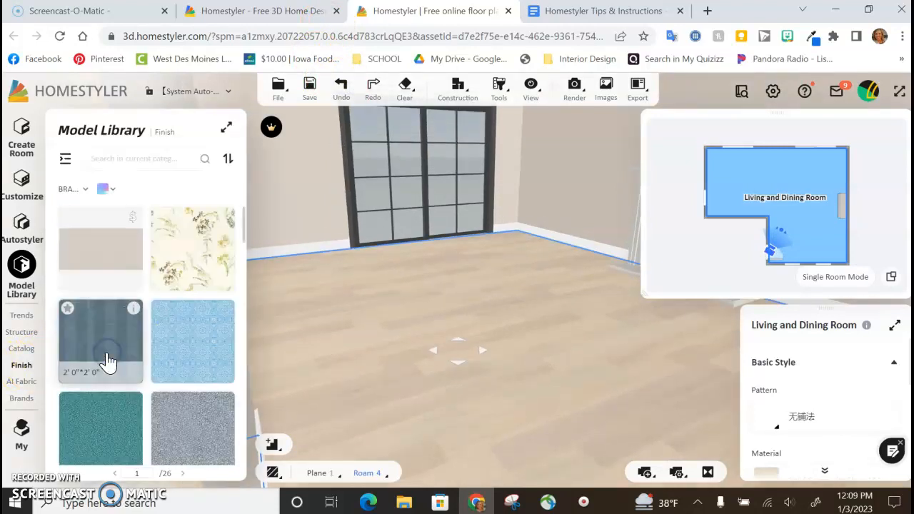
pyautogui.scroll(-10, 160, 367)
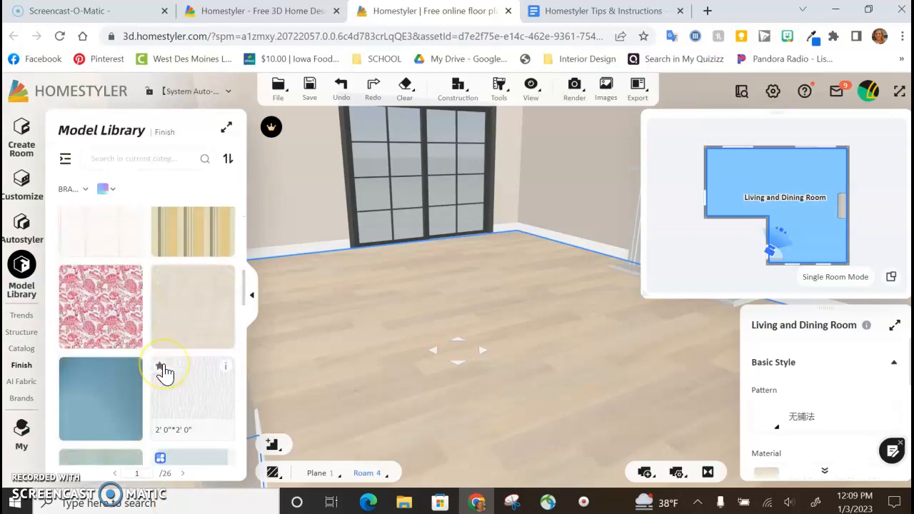
pyautogui.scroll(-10, 164, 371)
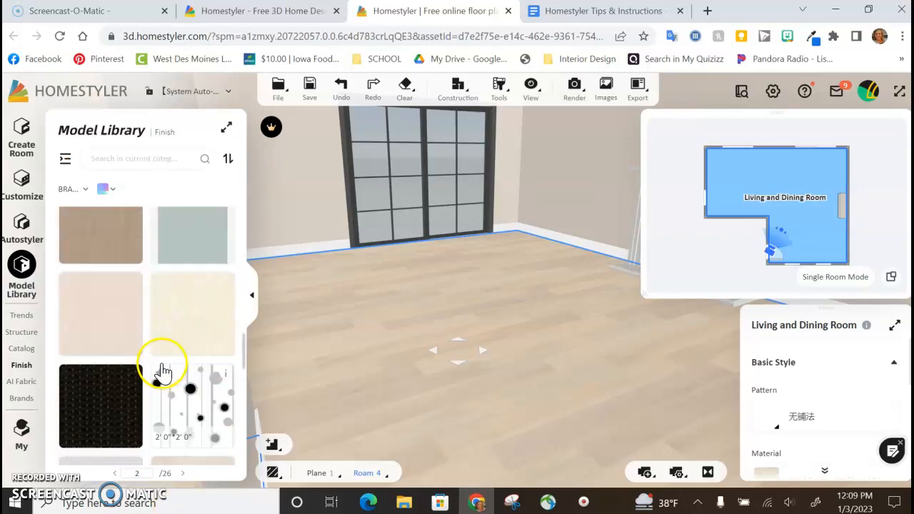
pyautogui.scroll(-3, 163, 372)
pyautogui.moveTo(540, 357); pyautogui.dragTo(495, 393)
pyautogui.scroll(-5, 122, 326)
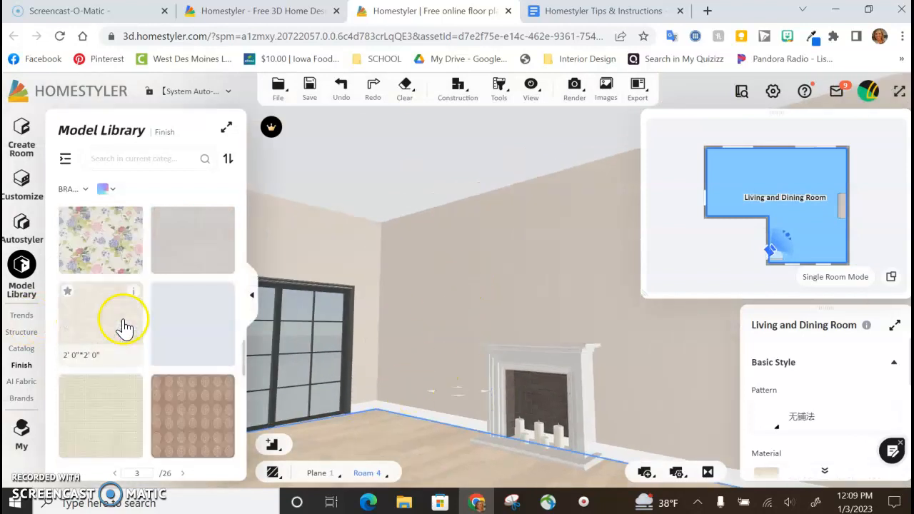
pyautogui.scroll(-5, 167, 364)
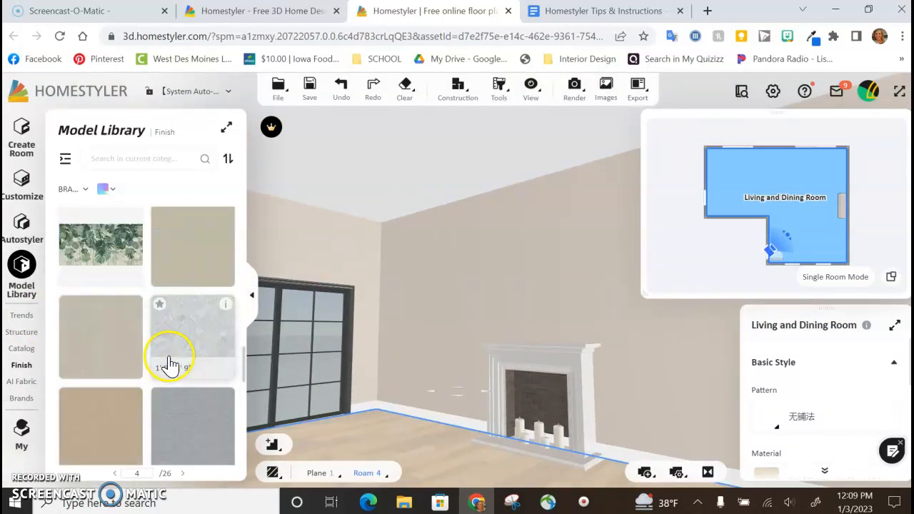
pyautogui.scroll(-2, 169, 359)
pyautogui.scroll(-2, 169, 355)
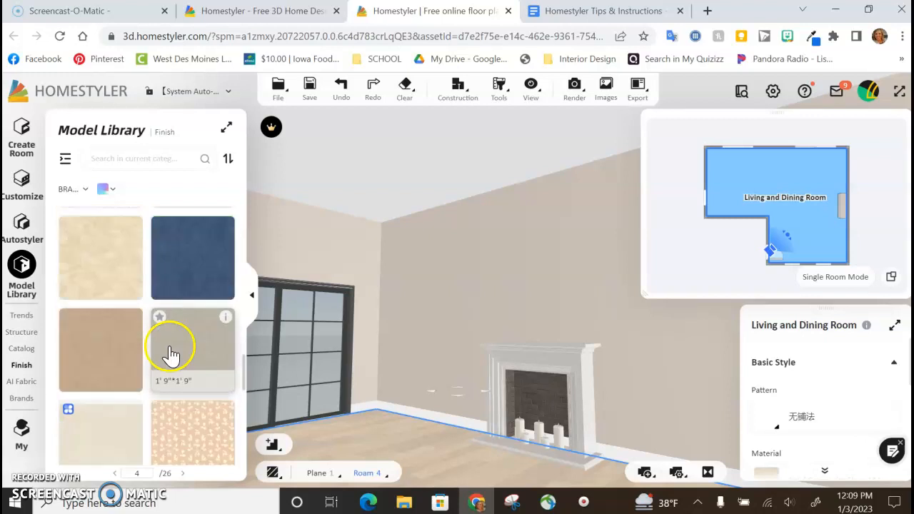
pyautogui.scroll(-2, 169, 354)
pyautogui.scroll(-2, 169, 354)
pyautogui.scroll(-2, 168, 357)
pyautogui.scroll(-5, 167, 357)
pyautogui.click(138, 381)
pyautogui.scroll(-6, 174, 353)
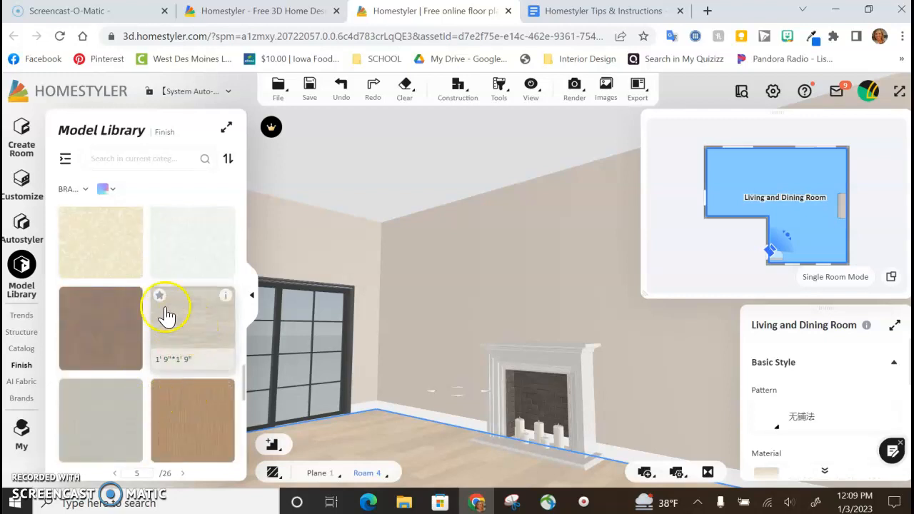
# Step: Apply the light gray-beige wood-grain wallpaper sized 1' 9" by 1' 9" from page 5 to the fireplace wall only
pyautogui.moveTo(189, 329); pyautogui.dragTo(453, 321)
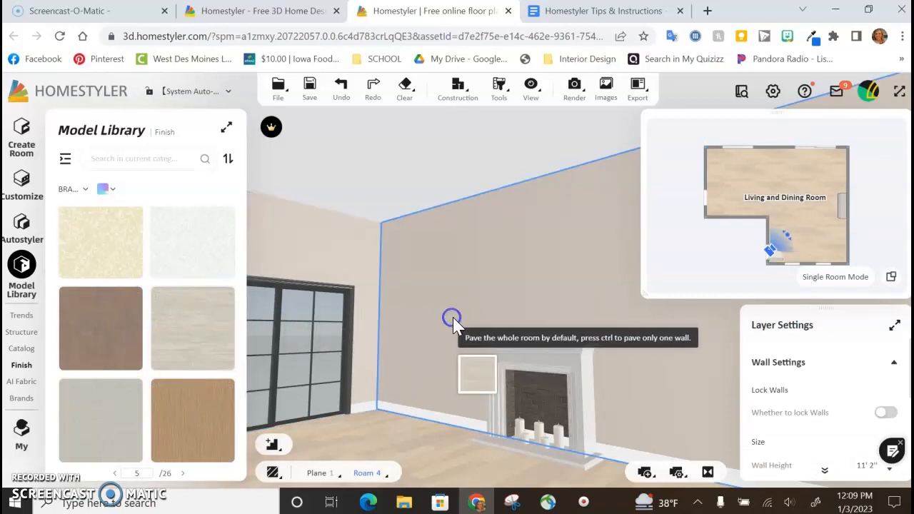
pyautogui.moveTo(453, 322); pyautogui.dragTo(454, 322)
pyautogui.click(418, 457)
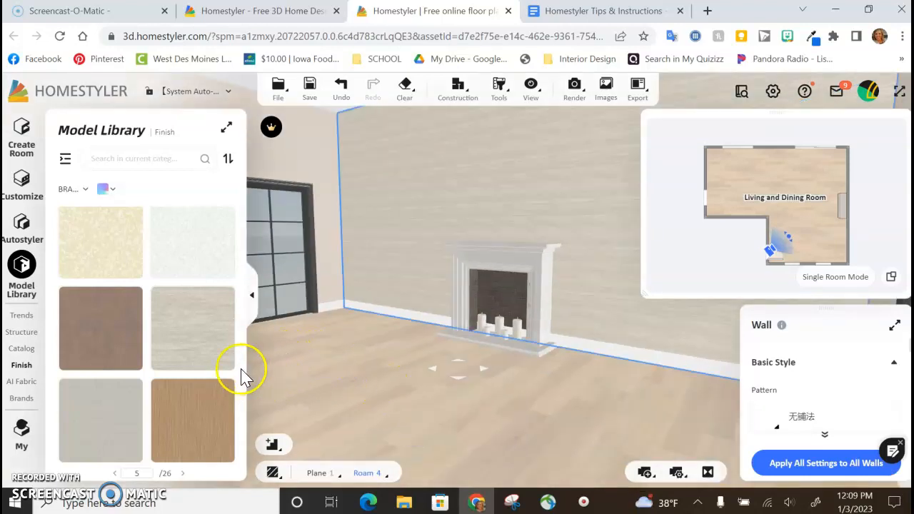
# Step: Replace the fireplace wall's finish with the pale vertical-striped wallpaper from page 7, leaving the other walls as they are
pyautogui.scroll(-6, 188, 387)
pyautogui.scroll(-3, 185, 388)
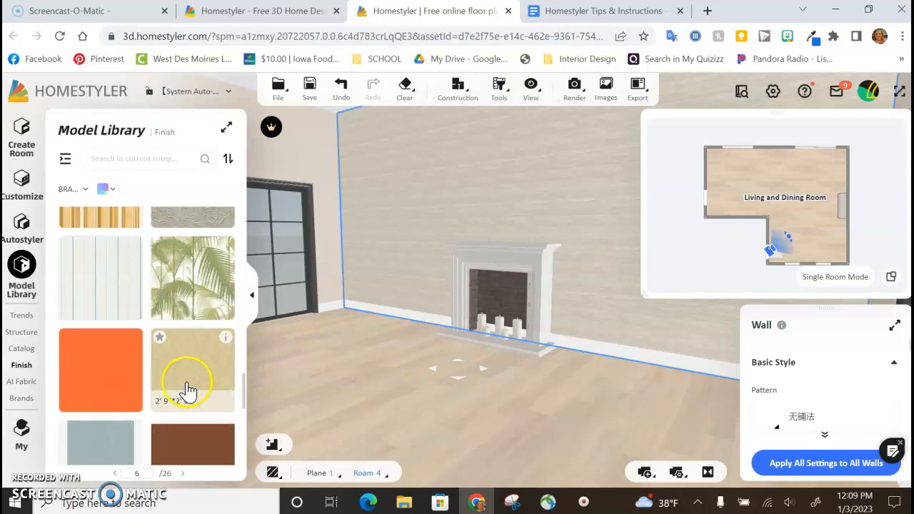
pyautogui.scroll(-3, 160, 314)
pyautogui.scroll(-6, 157, 314)
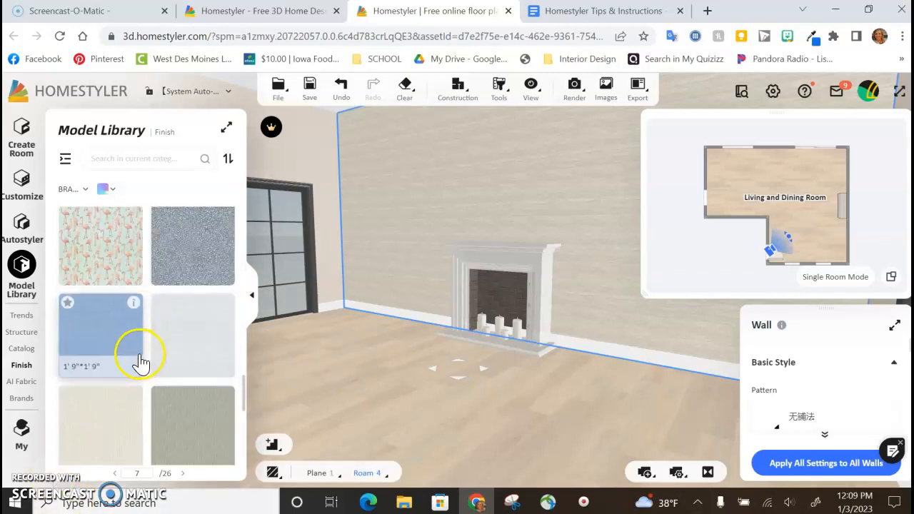
pyautogui.scroll(-5, 192, 385)
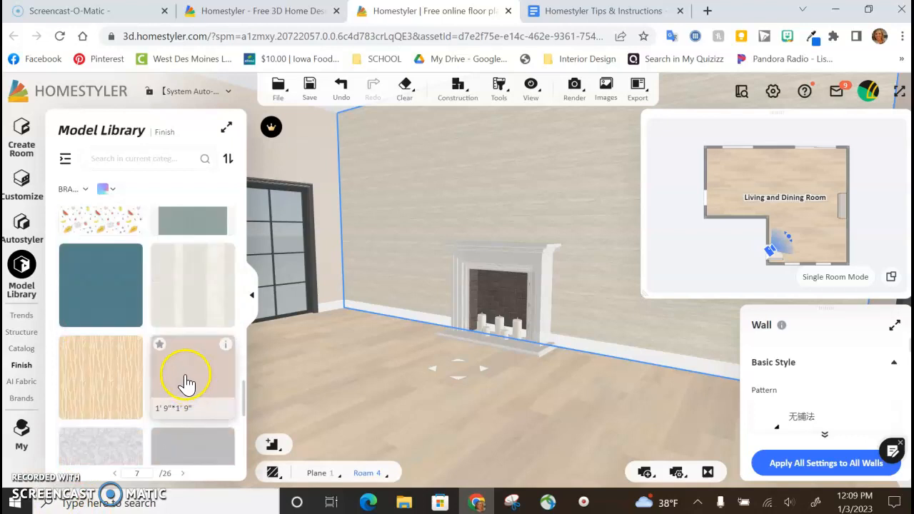
pyautogui.moveTo(179, 285); pyautogui.dragTo(446, 229)
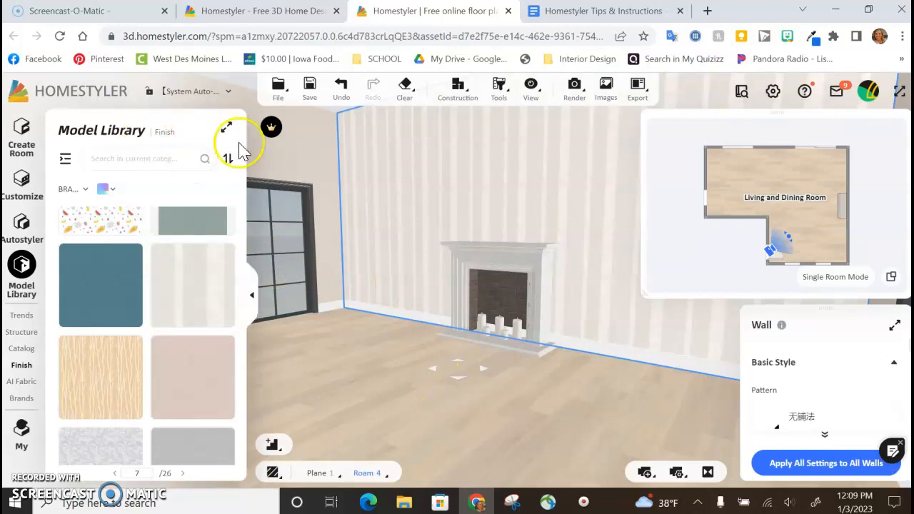
pyautogui.click(377, 362)
# Step: Review the Part #2 checklist in the Homestyler Tips & Instructions document, and return to the Homestyler room view
pyautogui.click(552, 16)
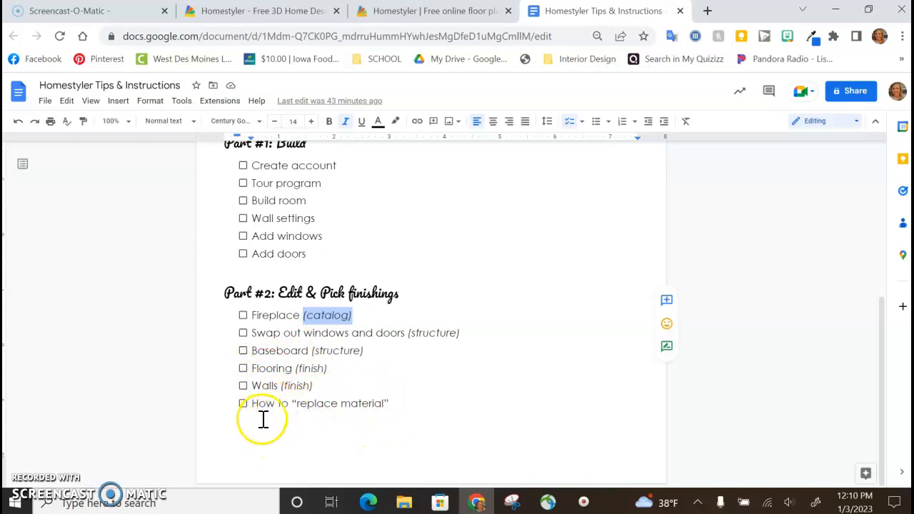
pyautogui.click(419, 11)
pyautogui.moveTo(361, 342); pyautogui.dragTo(382, 300)
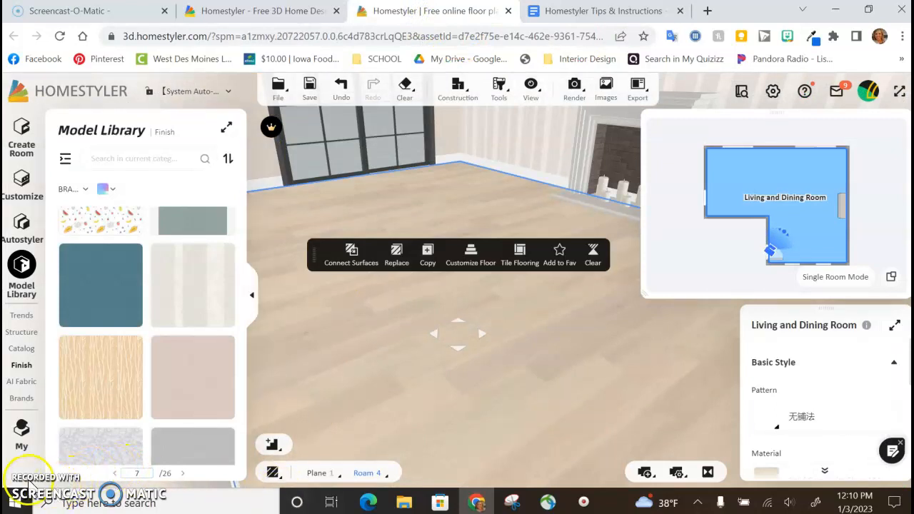